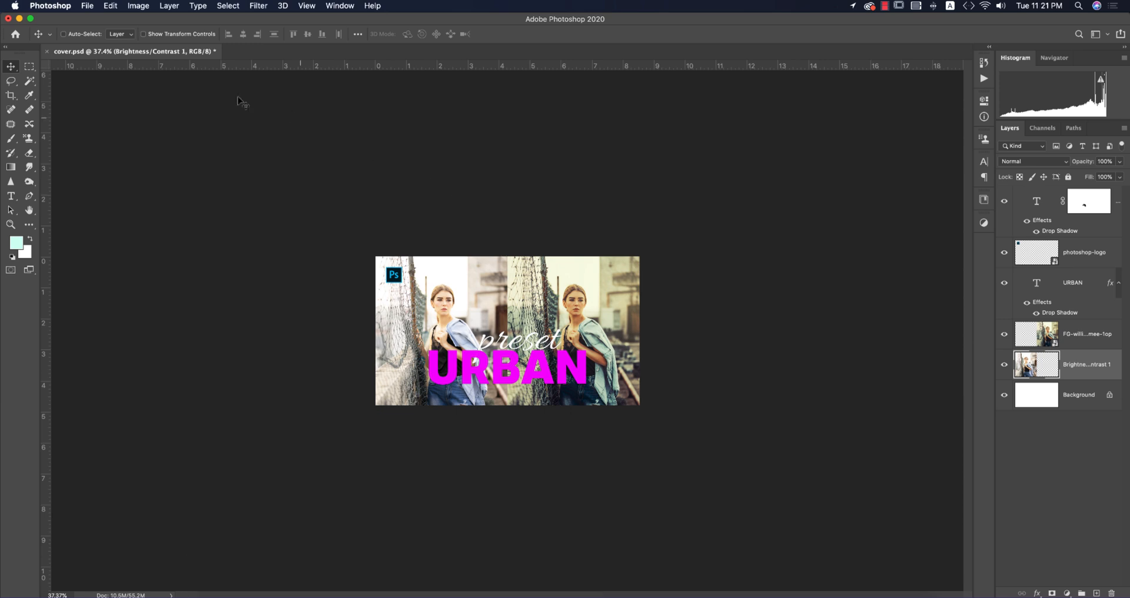
- Close the cover.psd document without saving its changes
left_click(48, 56)
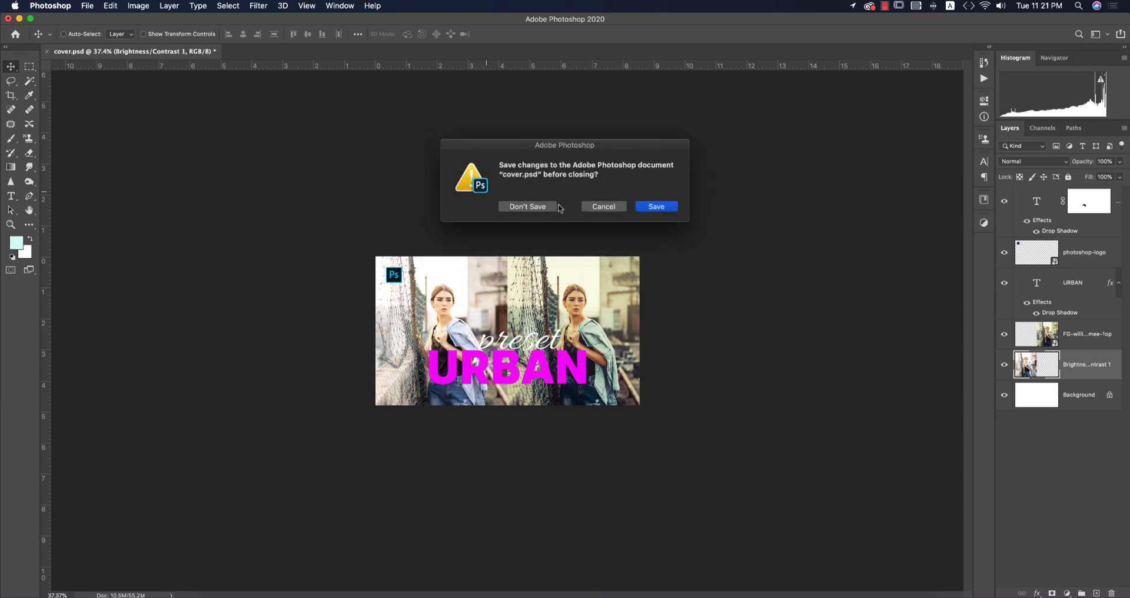
left_click(541, 207)
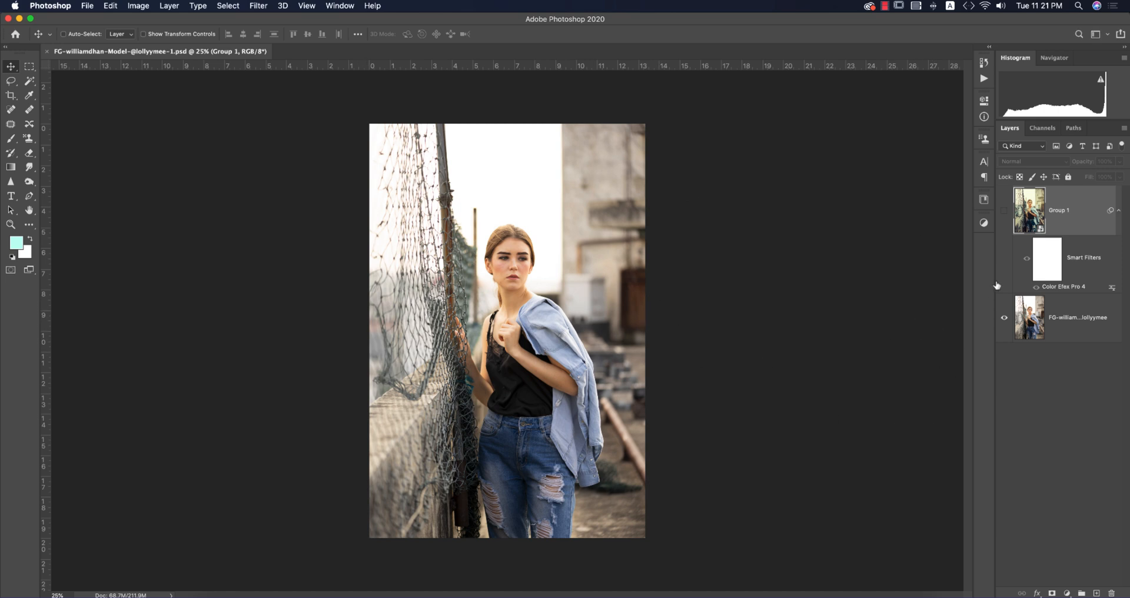
- Duplicate the original photo layer and move the hidden Group 1 below both photo layers
left_click(1068, 313)
key("super+j")
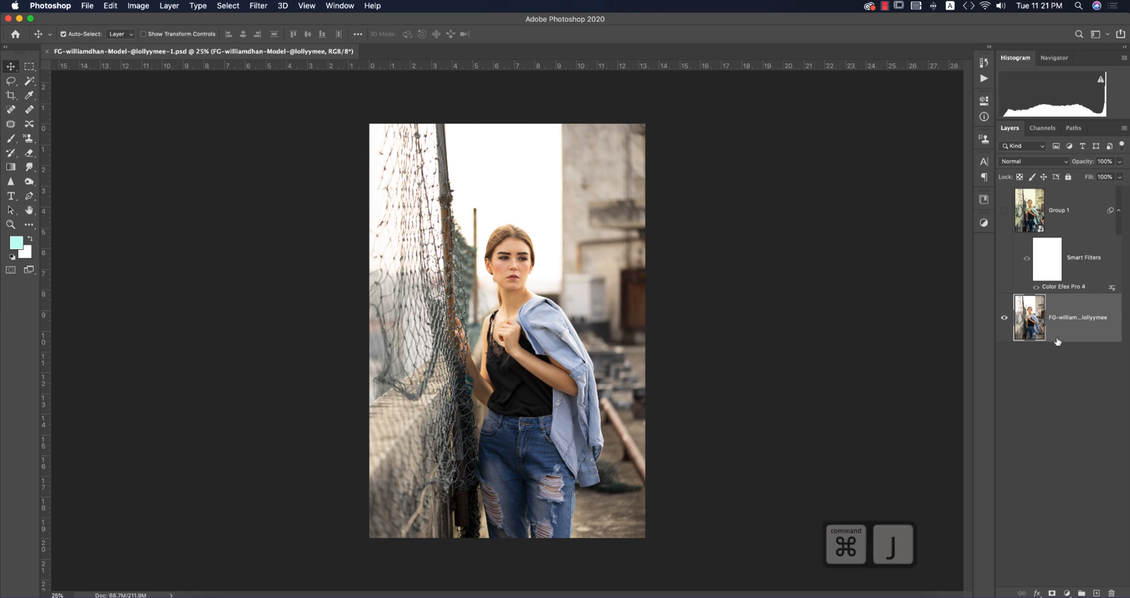
left_click(1079, 210)
left_click(1005, 211)
left_click(1005, 212)
left_click_drag(1083, 211, 1067, 406)
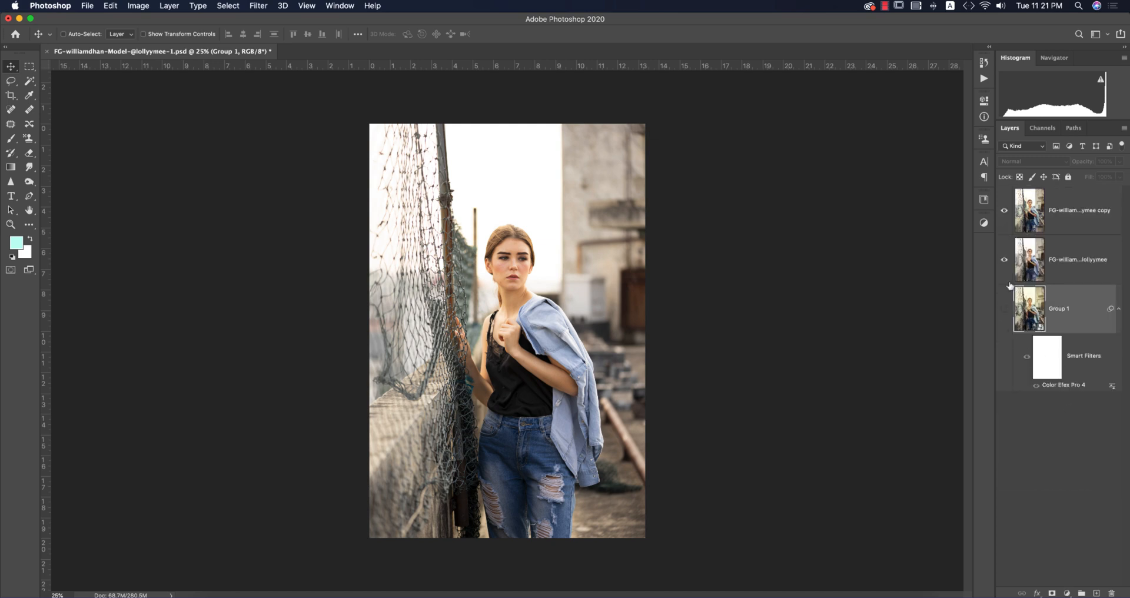
- Rename the duplicated top photo layer as "edit" and convert it to a Smart Object
left_click(1075, 218)
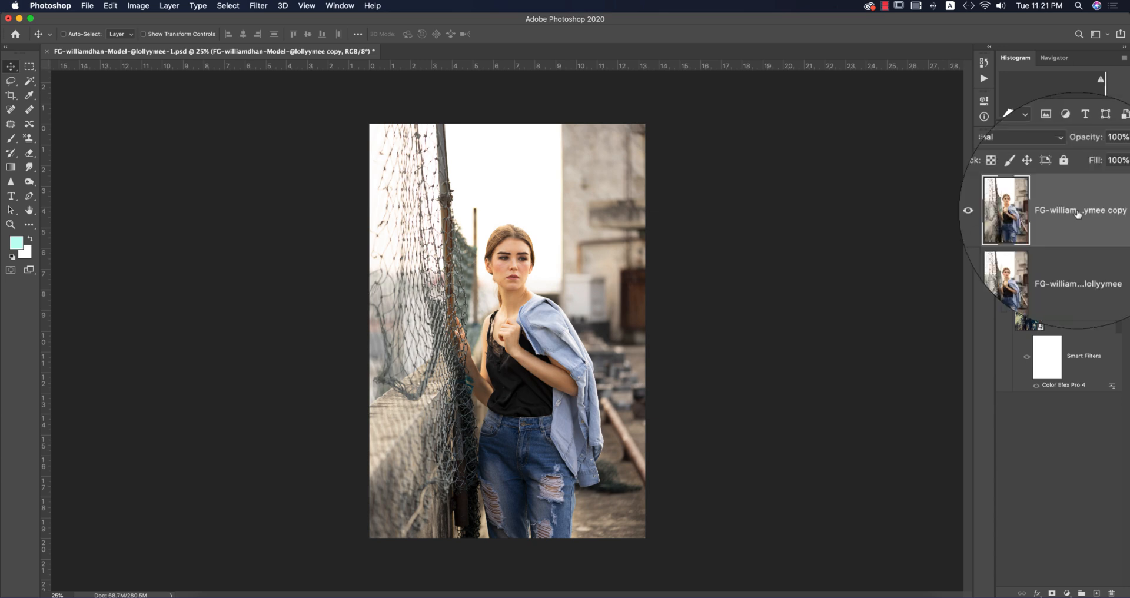
double_click(1078, 213)
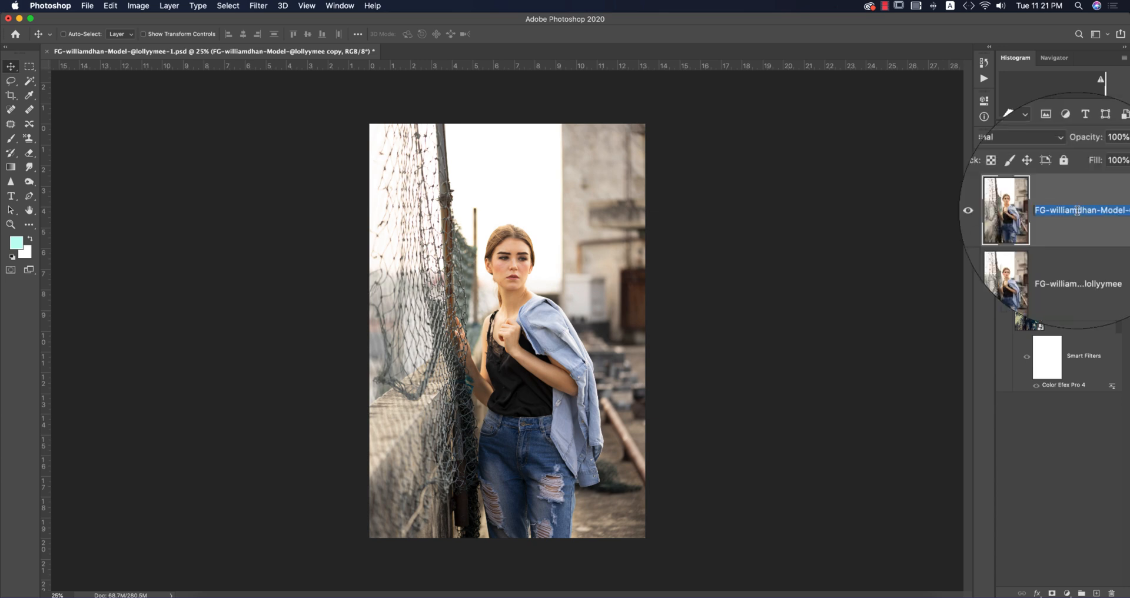
type("edit")
key("Return")
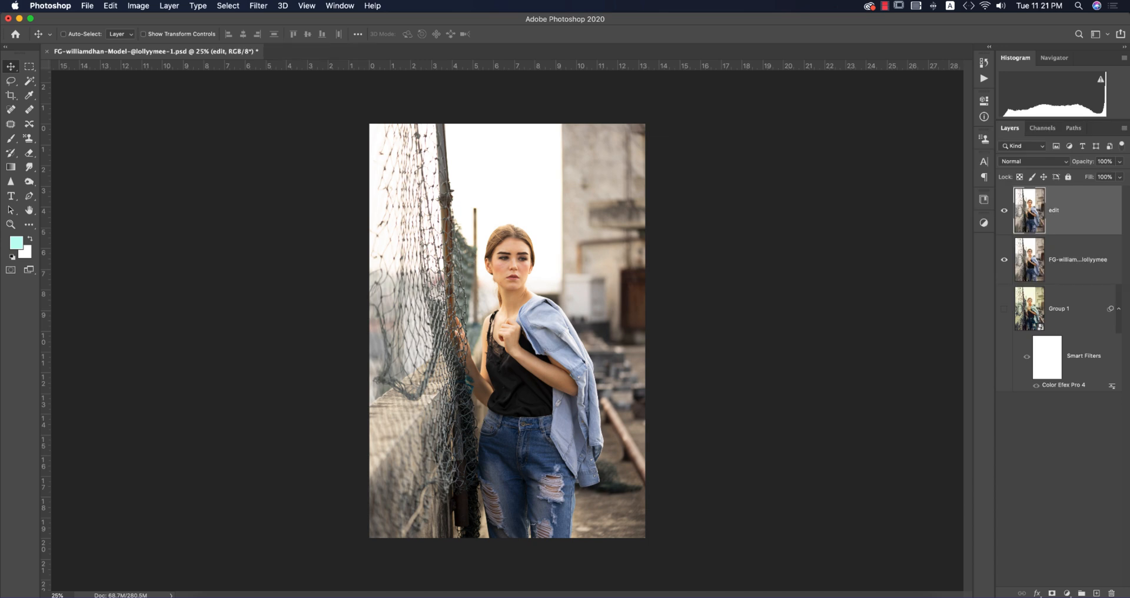
right_click(1089, 224)
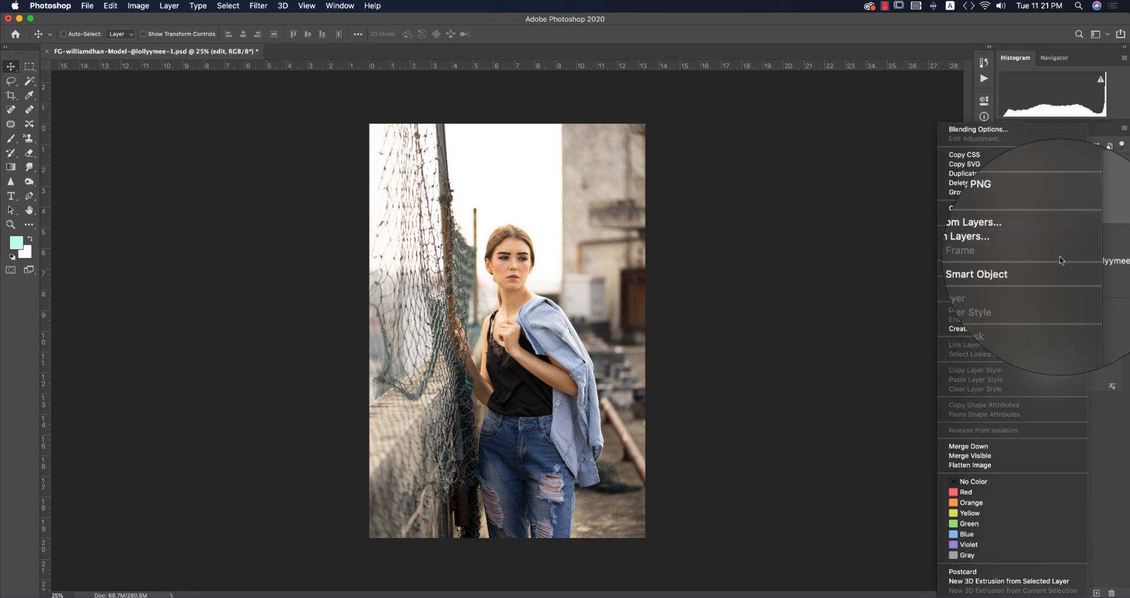
left_click(1036, 269)
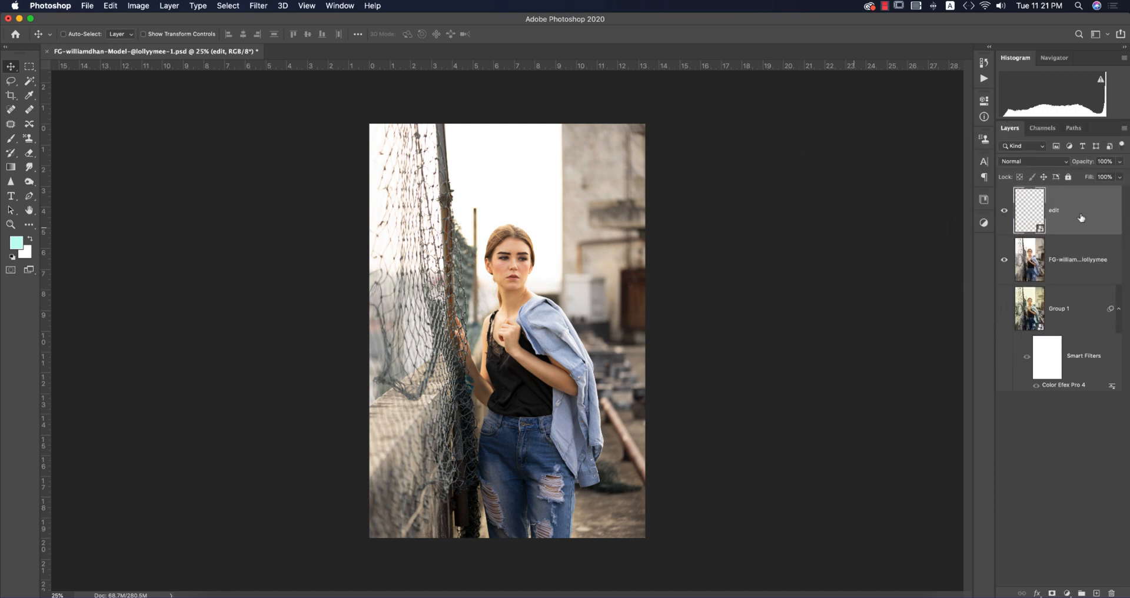
- Open the Camera Raw Filter on the edit layer and load the settings file urban 2.xmp from the 28-7-2020 folder
left_click(259, 5)
left_click(285, 79)
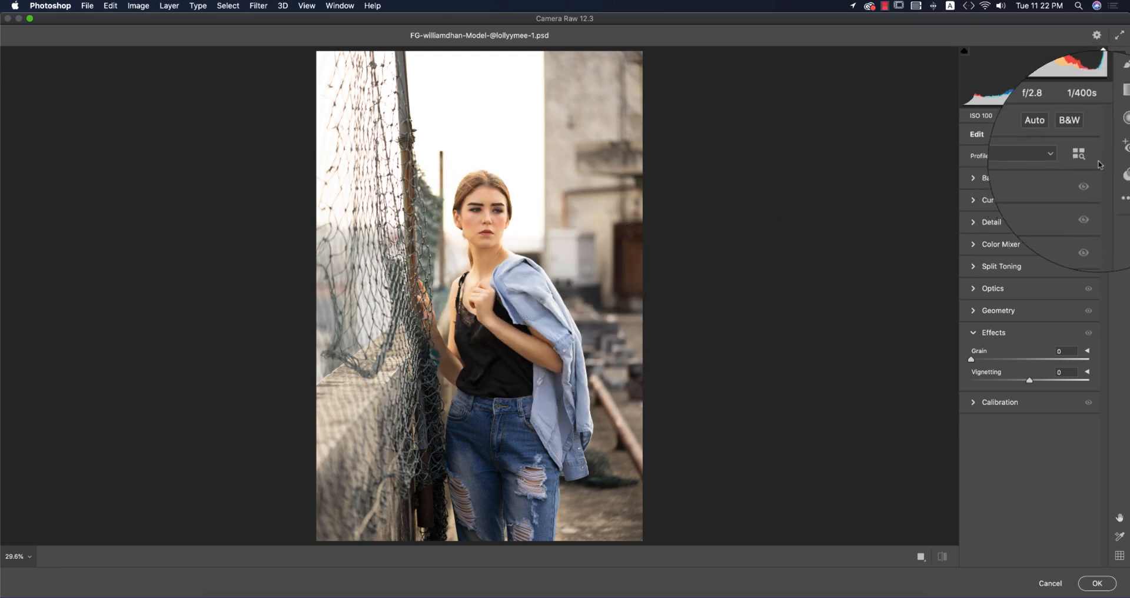
left_click(1121, 190)
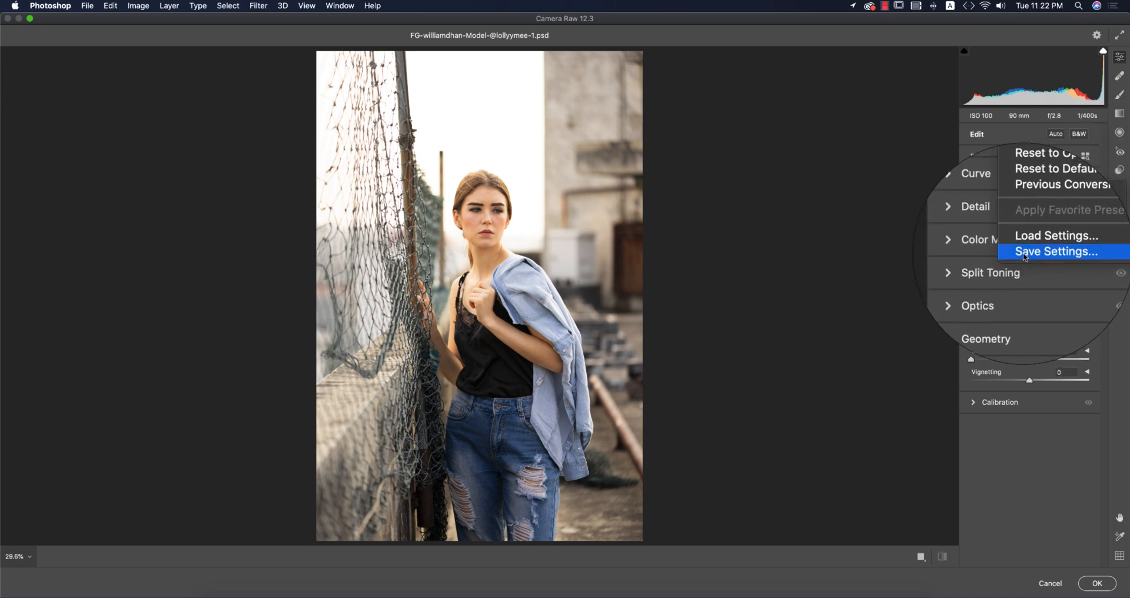
left_click(1027, 236)
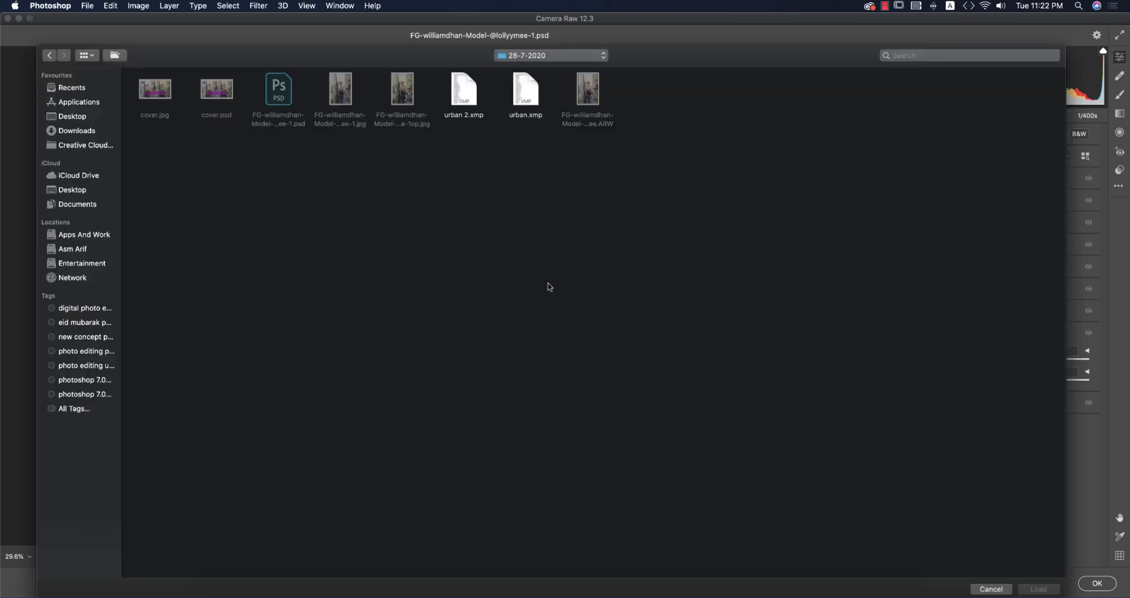
left_click(471, 97)
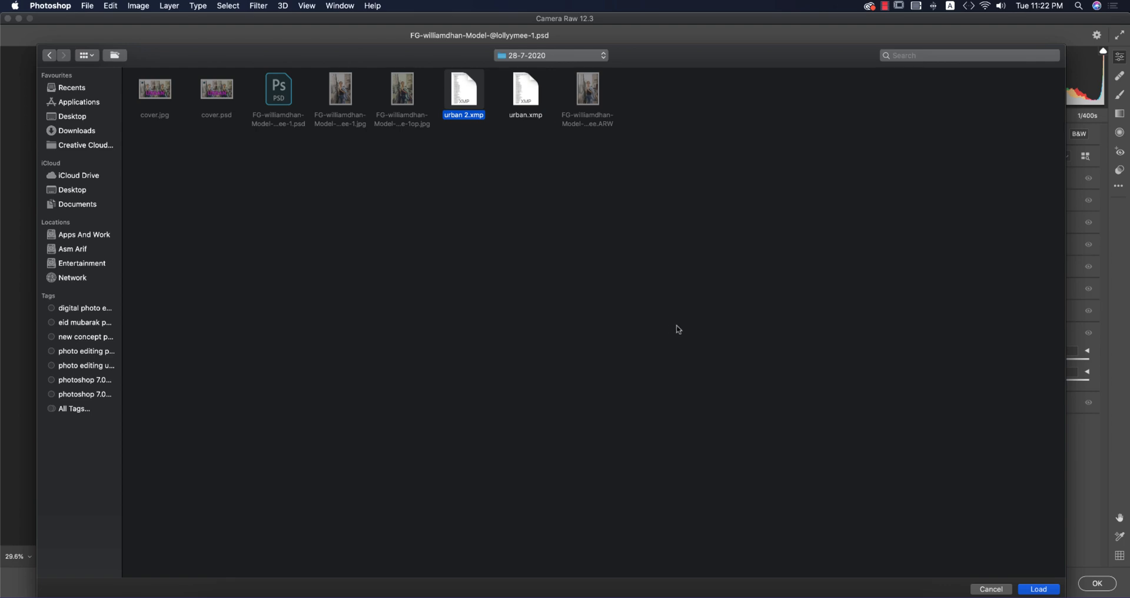
left_click(1041, 590)
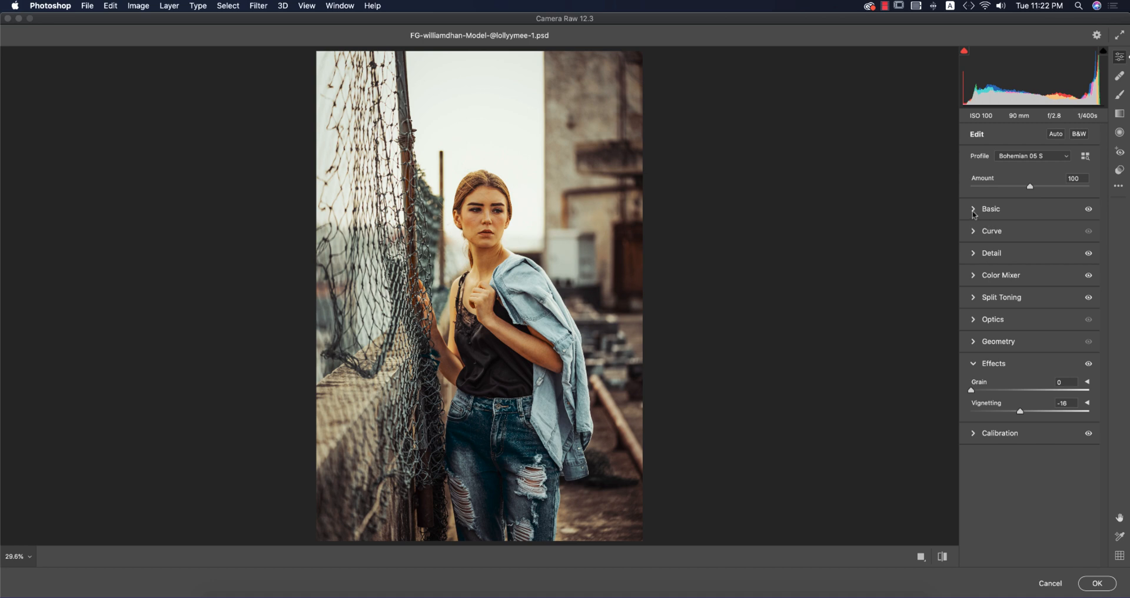
- Review the loaded preset's Basic adjustments, from contrast, shadows and whites to texture, clarity, vibrance and saturation
left_click(973, 212)
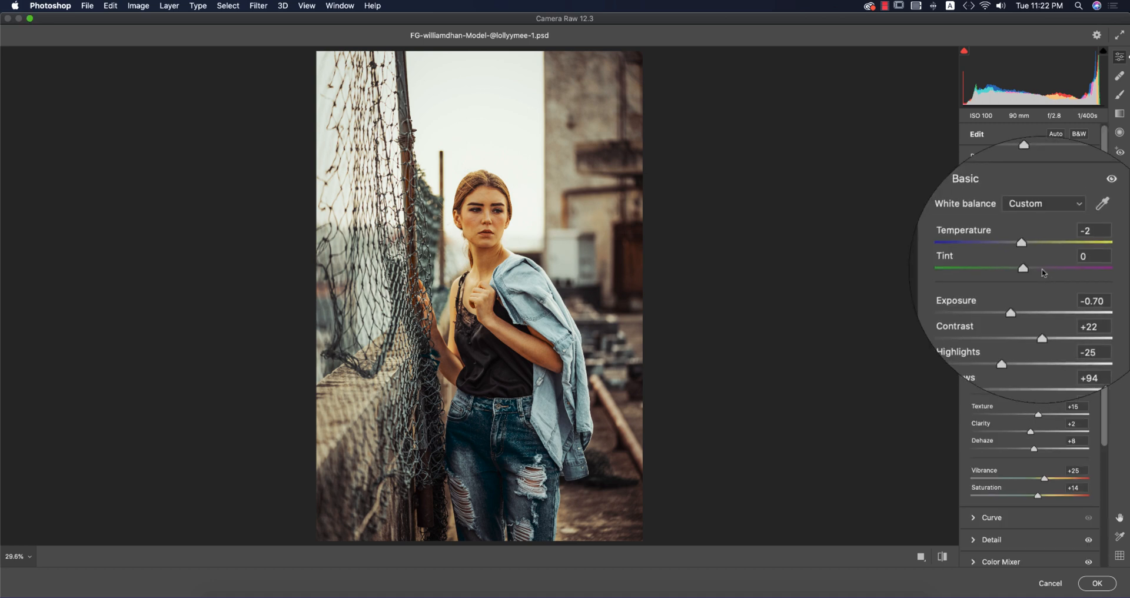
left_click(1080, 290)
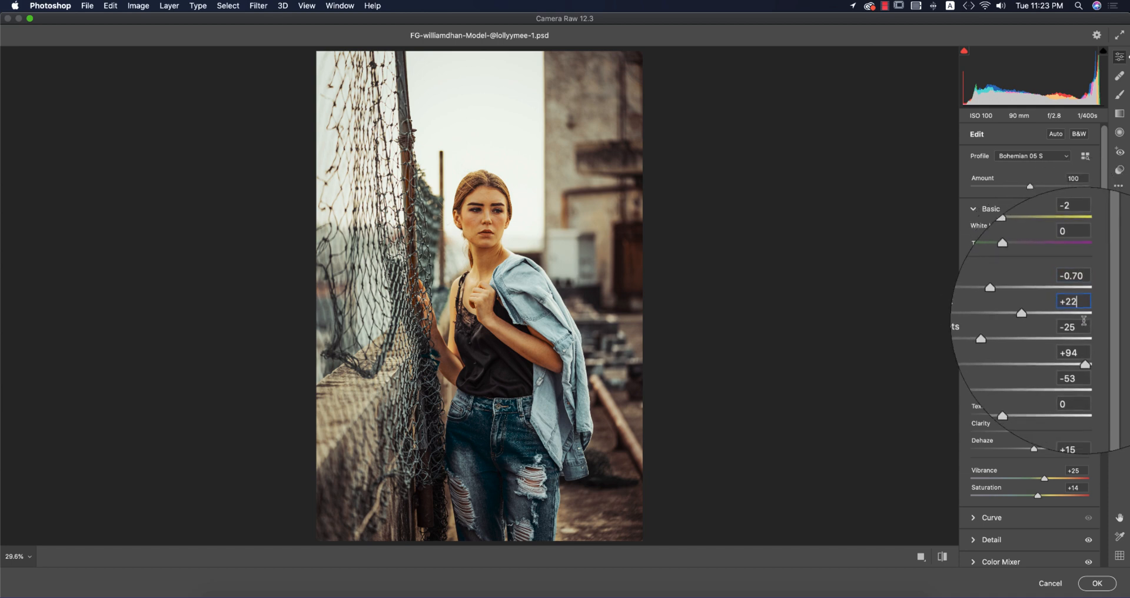
left_click(1083, 341)
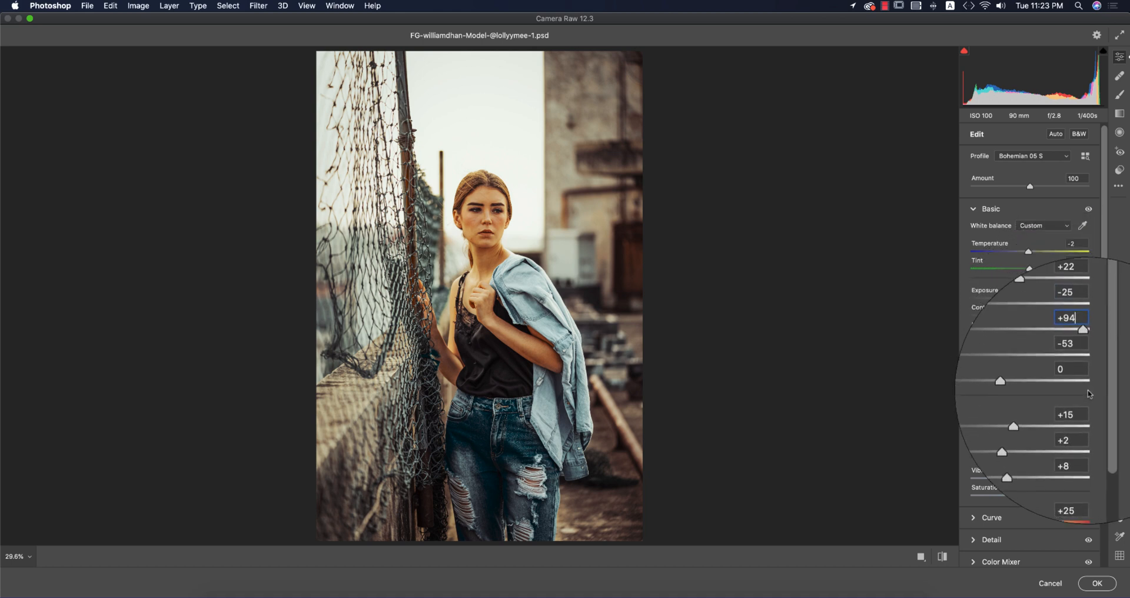
left_click(1084, 359)
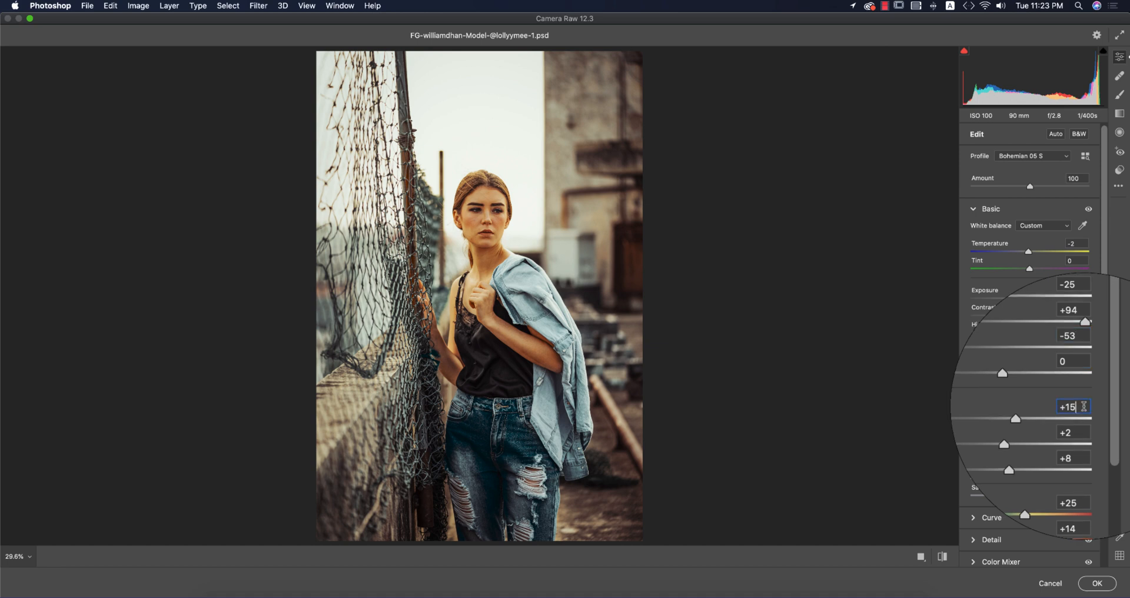
left_click(1086, 423)
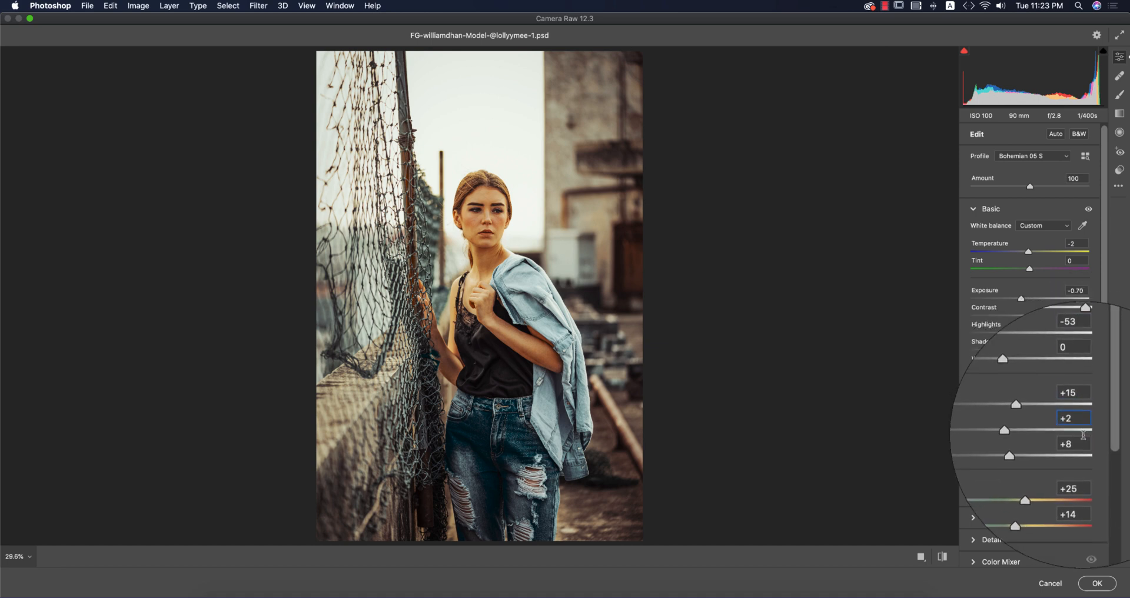
left_click(1082, 471)
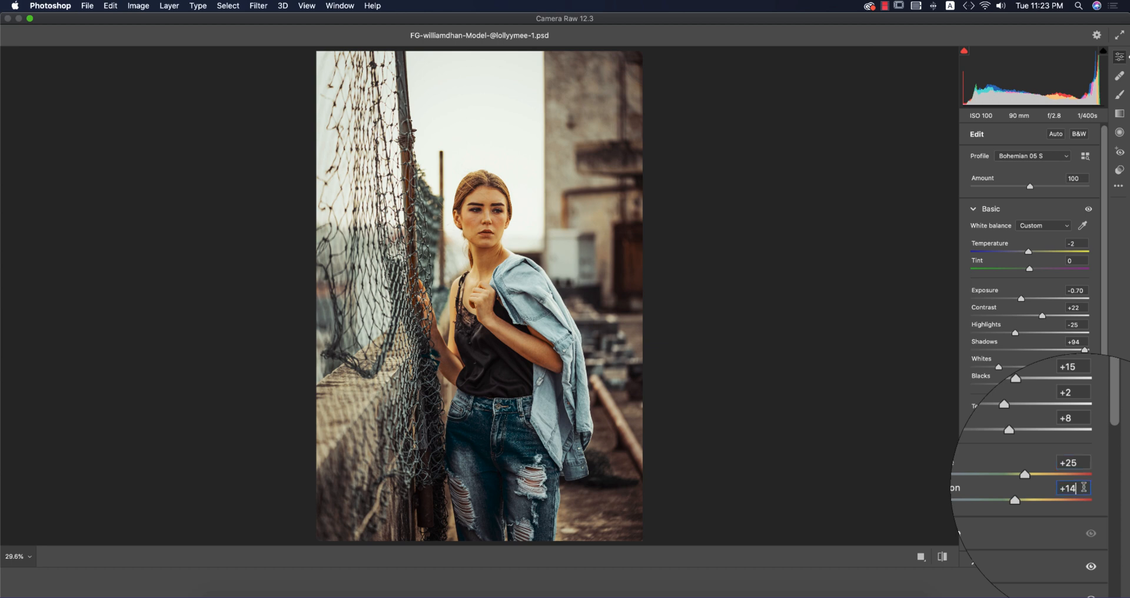
left_click(974, 210)
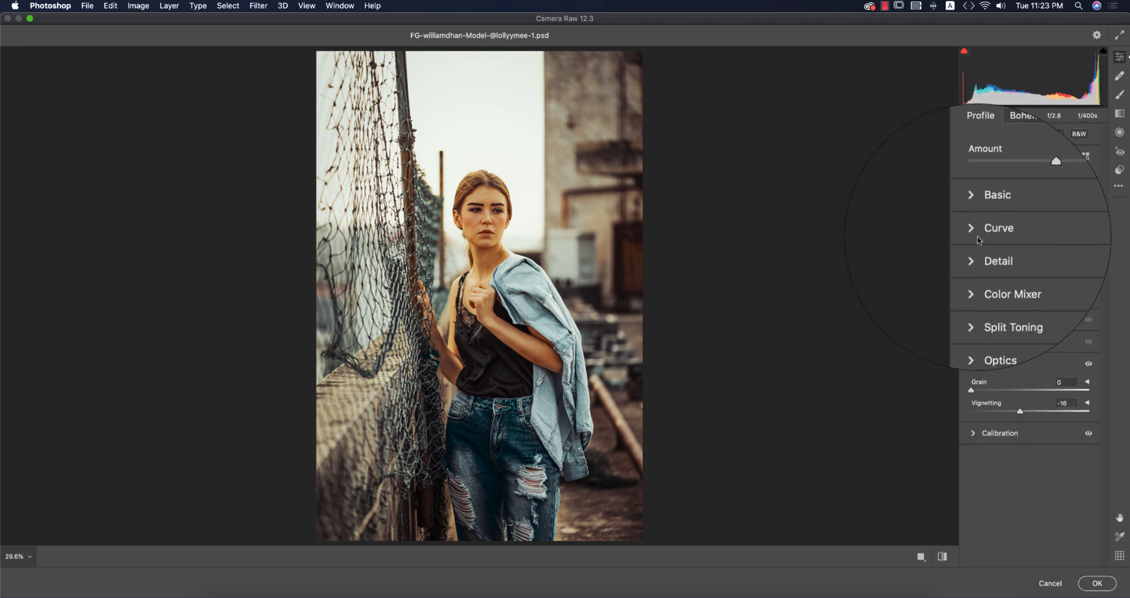
- Check the preset's Curve adjustments and its Detail settings for sharpening and noise reduction
left_click(974, 233)
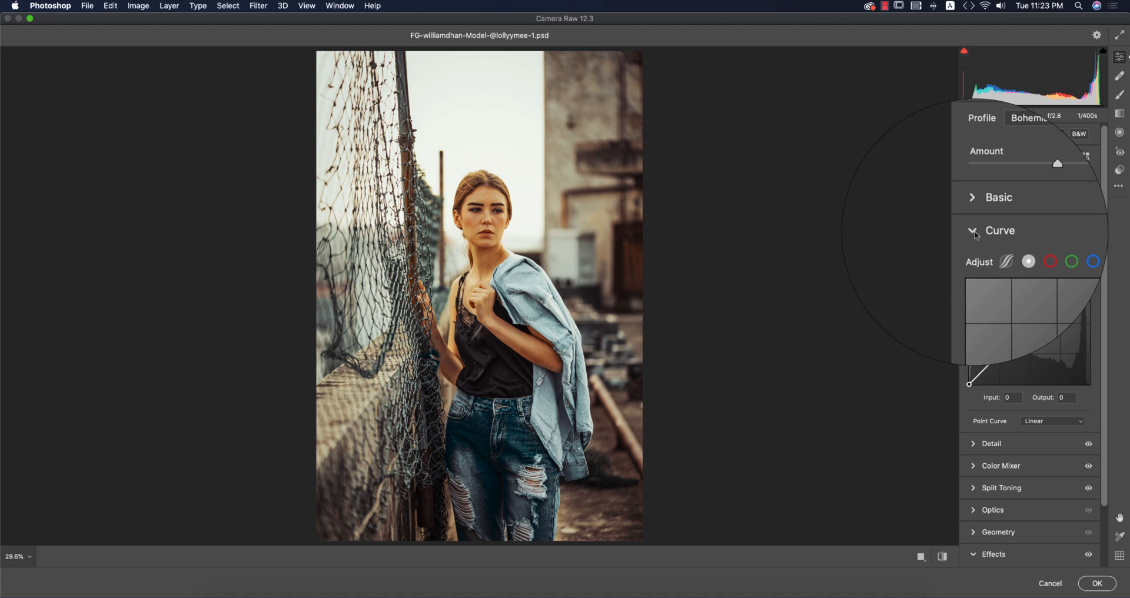
left_click(974, 233)
scroll(974, 247, "down", 1)
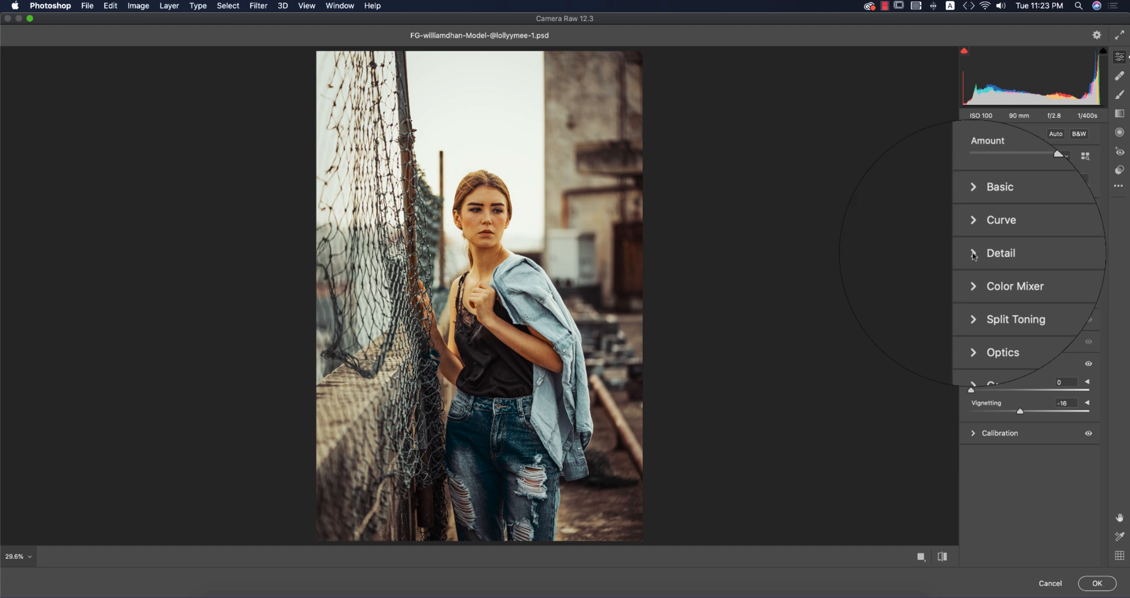
left_click(974, 254)
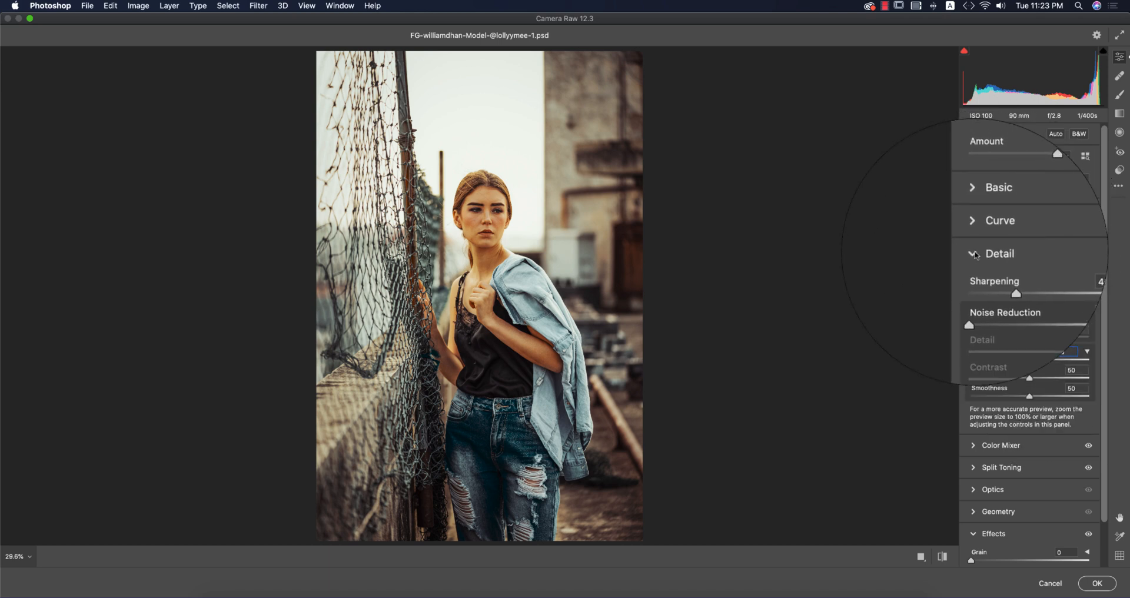
left_click(975, 254)
- Review the Color Mixer's HSL values for hue, saturation and luminance, including the reds and aquas
left_click(1001, 285)
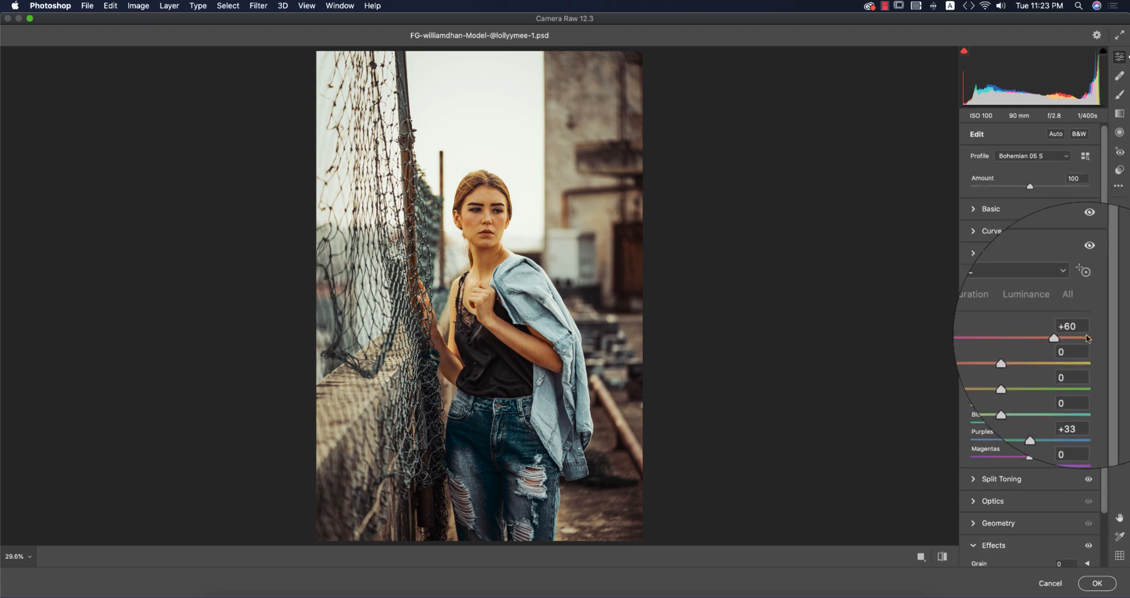
left_click(1083, 330)
left_click(1015, 308)
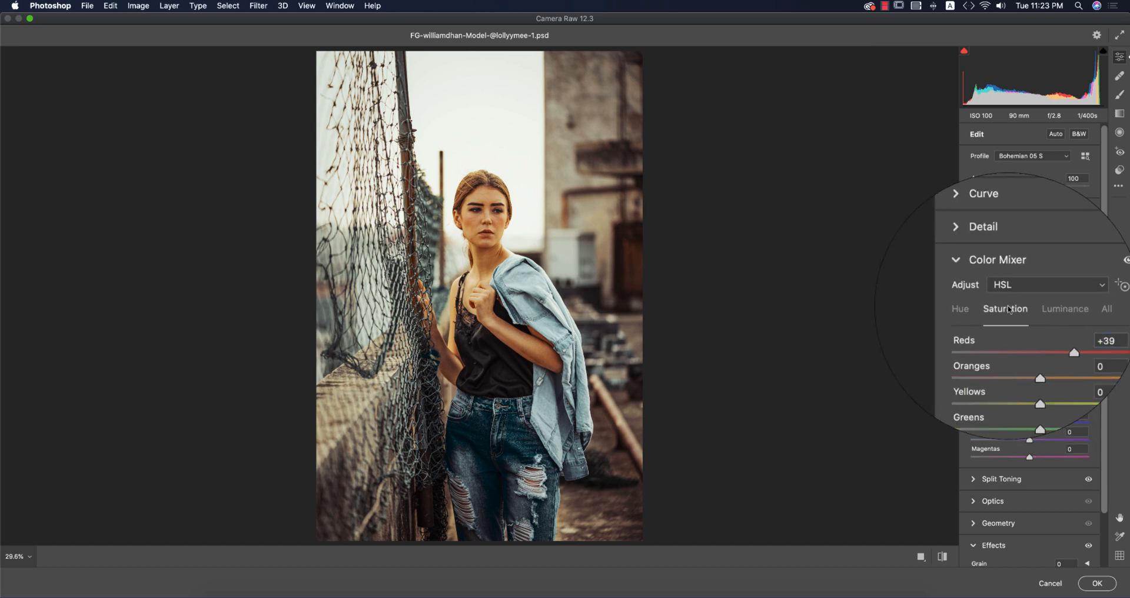
left_click(1045, 308)
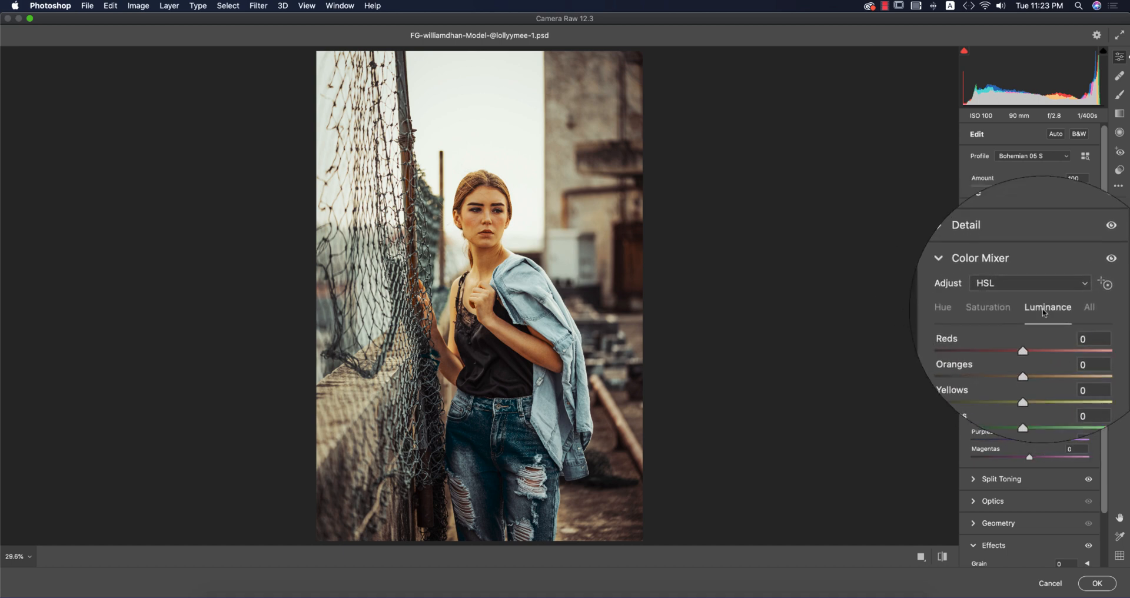
left_click(975, 308)
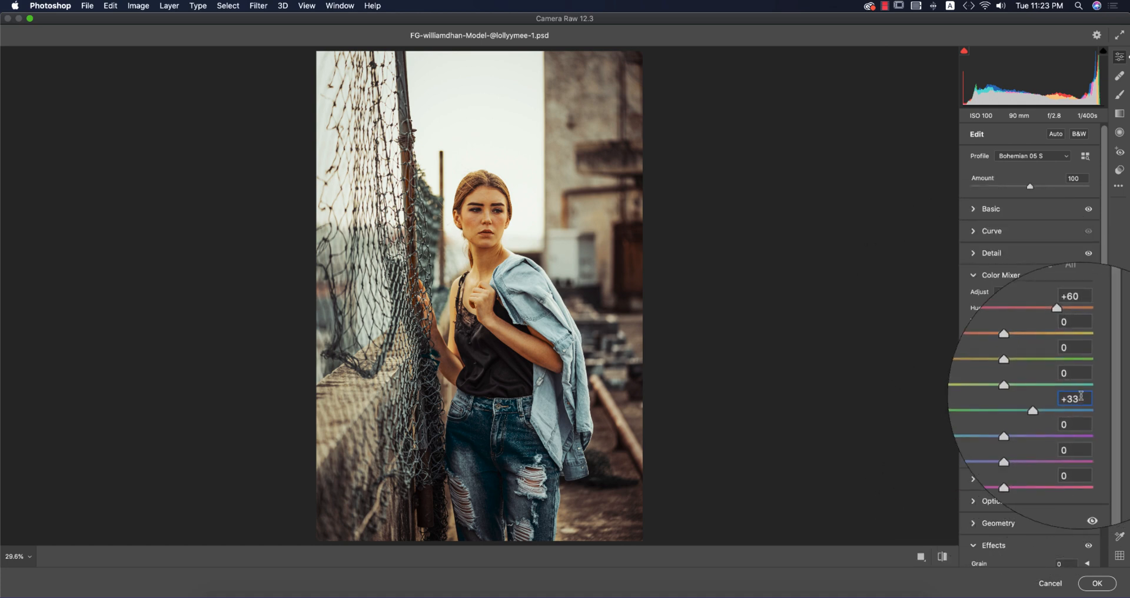
left_click(974, 275)
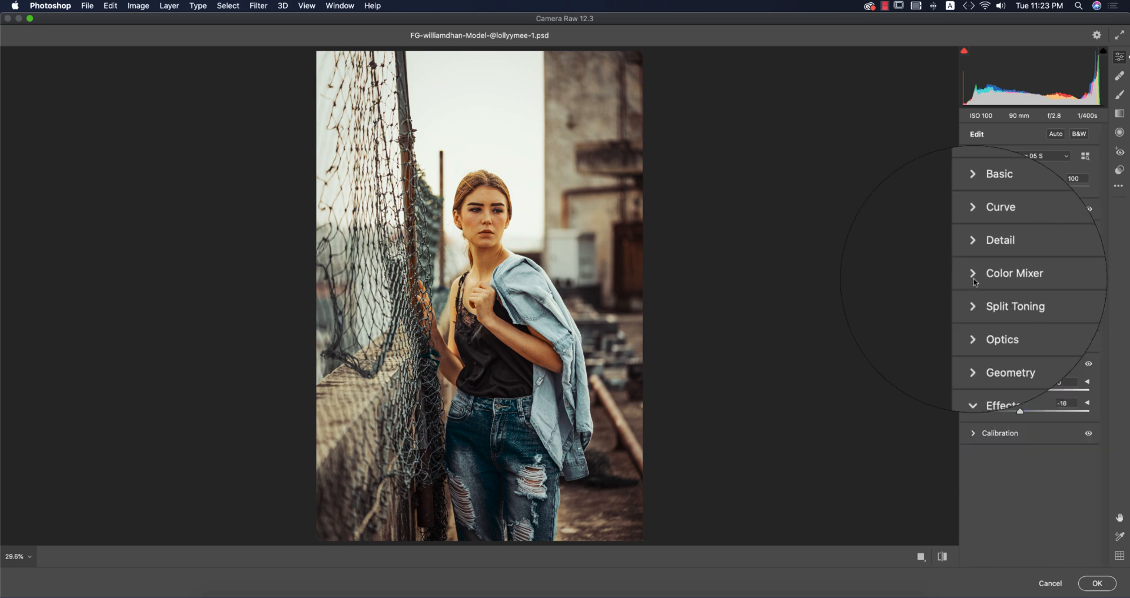
- Examine the Split Toning hue and saturation settings for the highlights and shadows
left_click(974, 297)
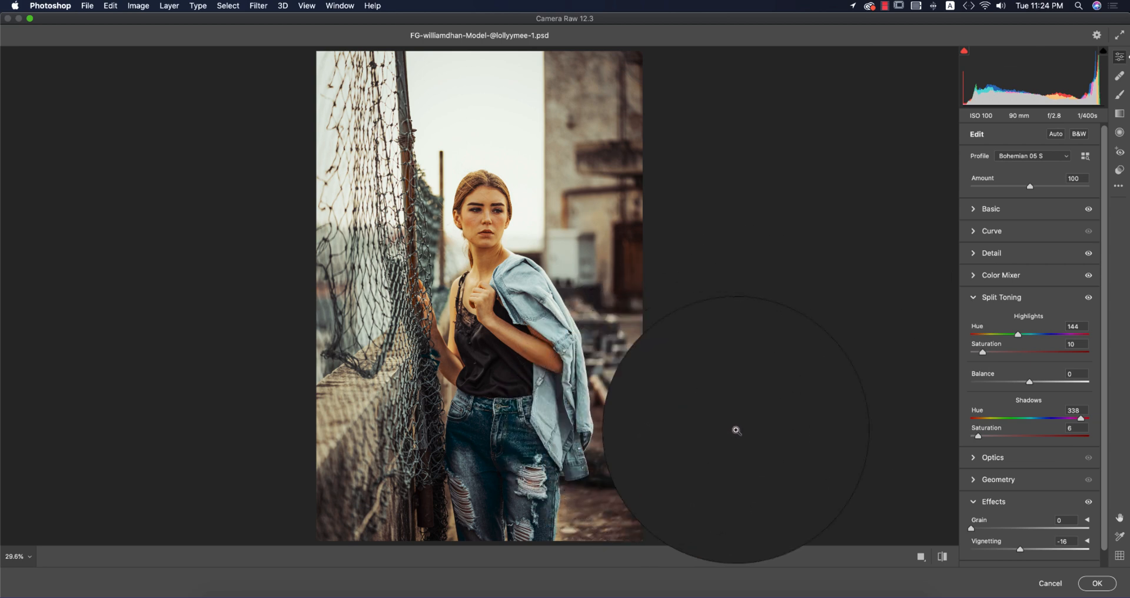
left_click(1079, 326)
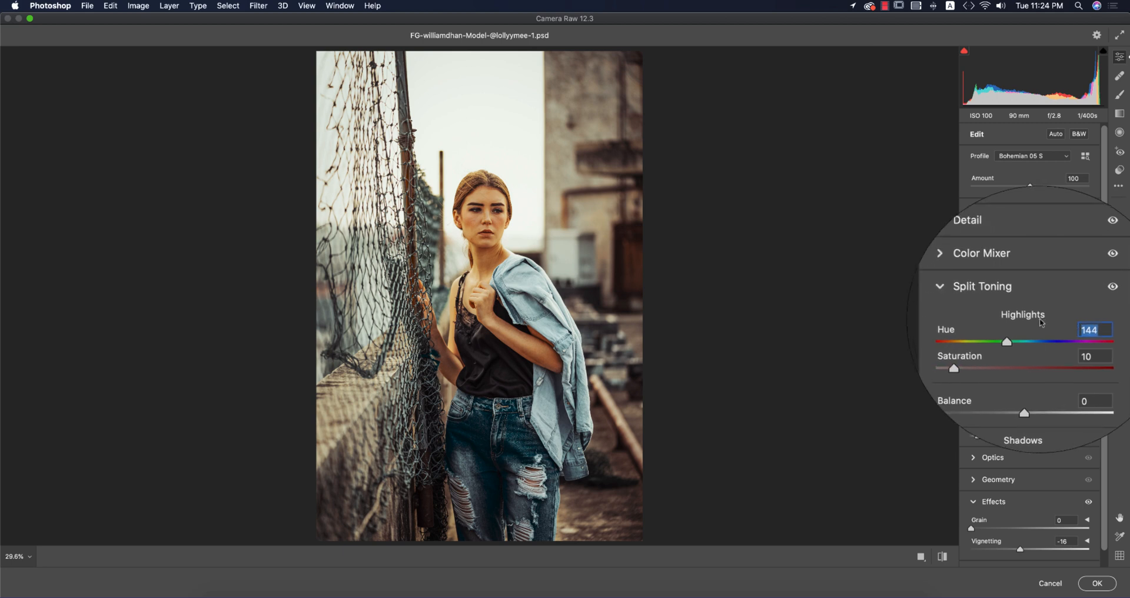
left_click(1083, 345)
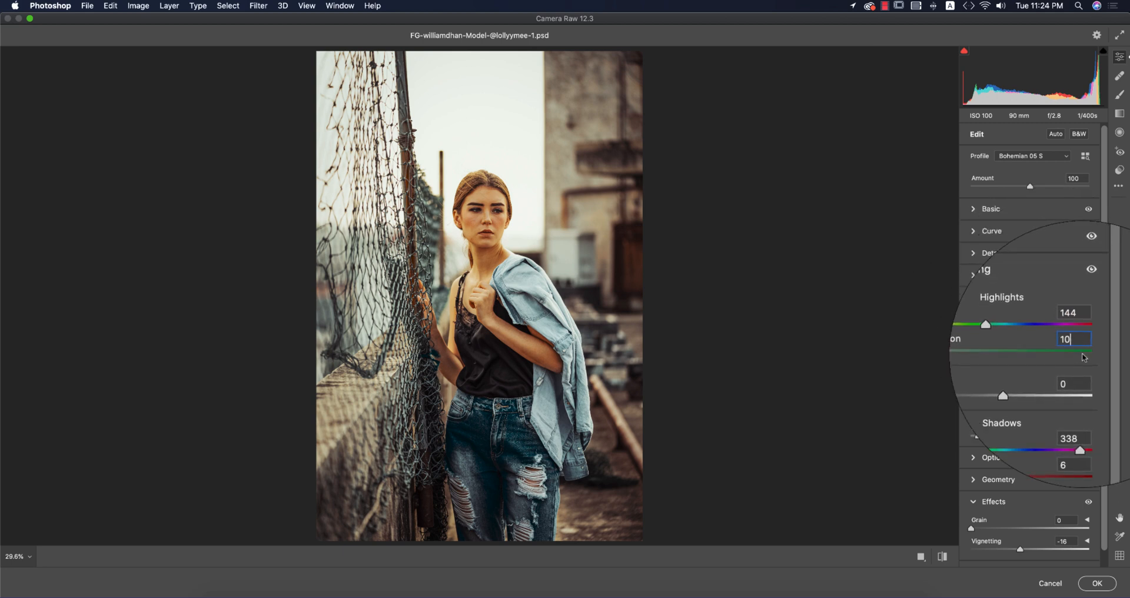
left_click(1081, 409)
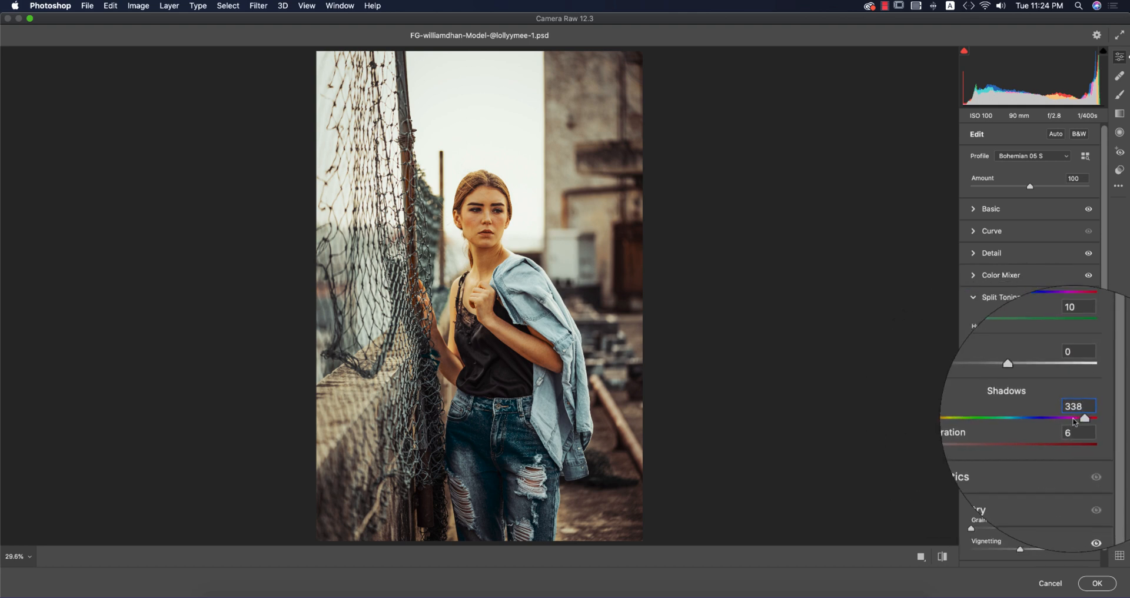
left_click(973, 298)
- Check the preset's Optics and Geometry settings, collapsing each section after viewing it
left_click(972, 321)
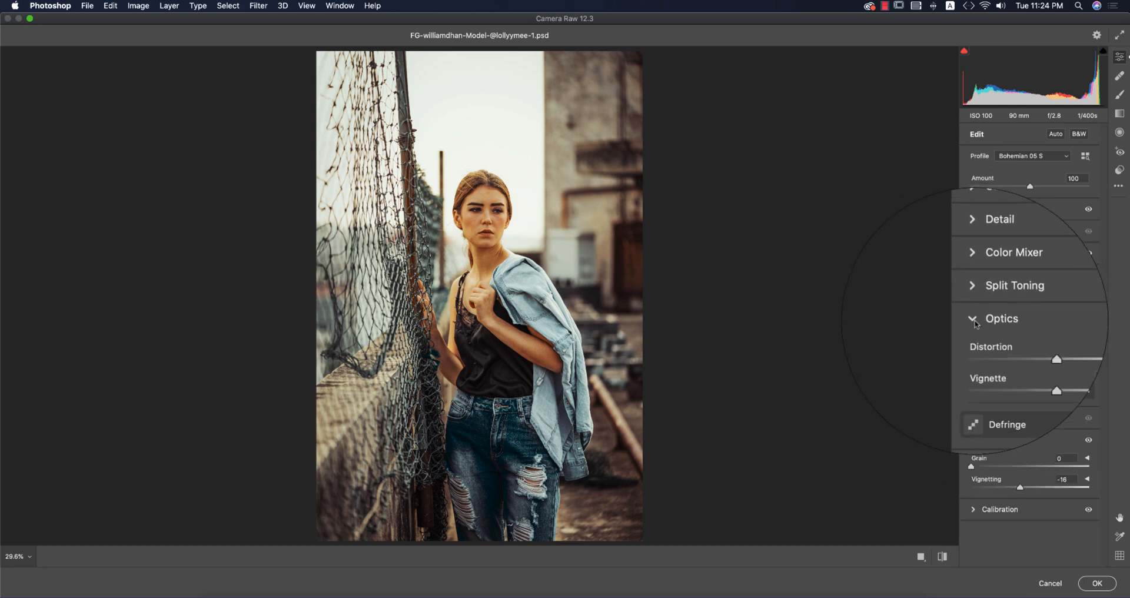
left_click(974, 321)
left_click(974, 346)
left_click(974, 346)
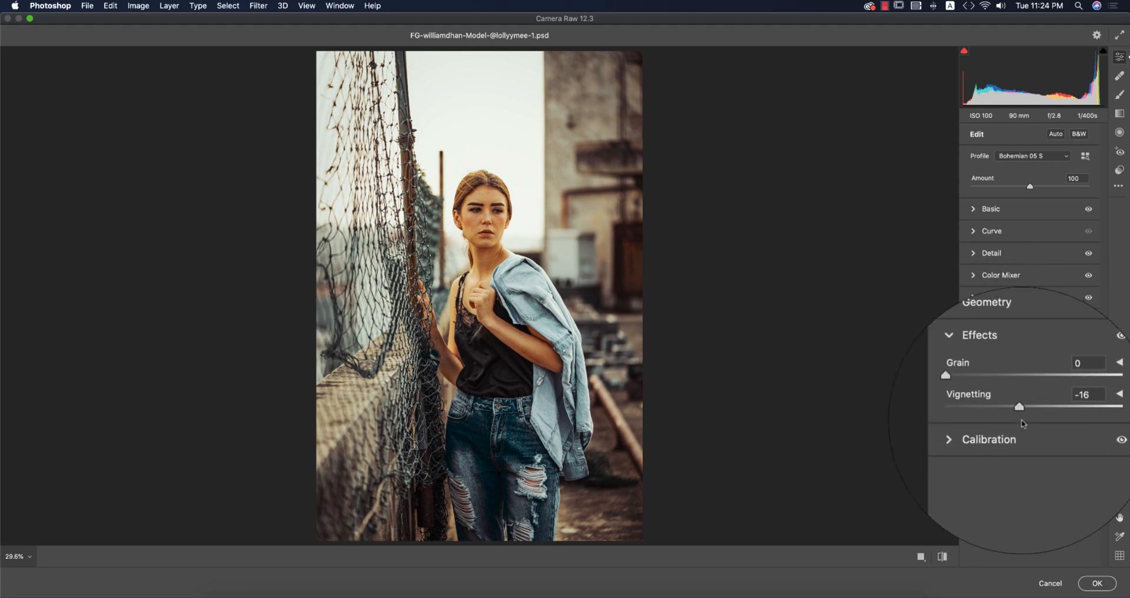
- Check the preset's Effects vignetting and Calibration primary hues, collapse both sections and apply the Camera Raw filter
left_click(1063, 404)
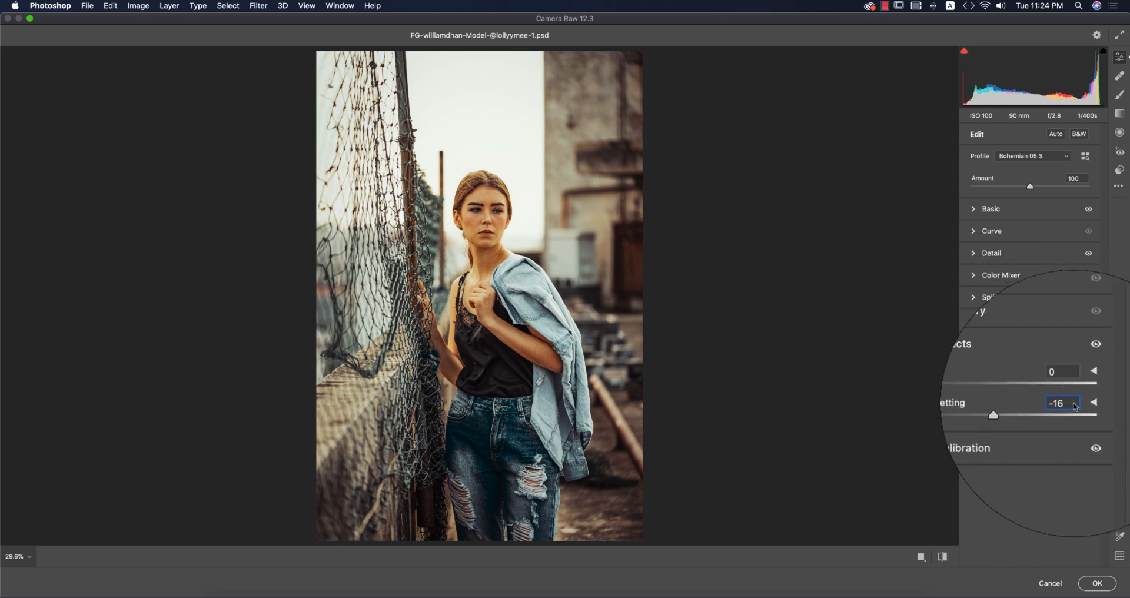
left_click(974, 363)
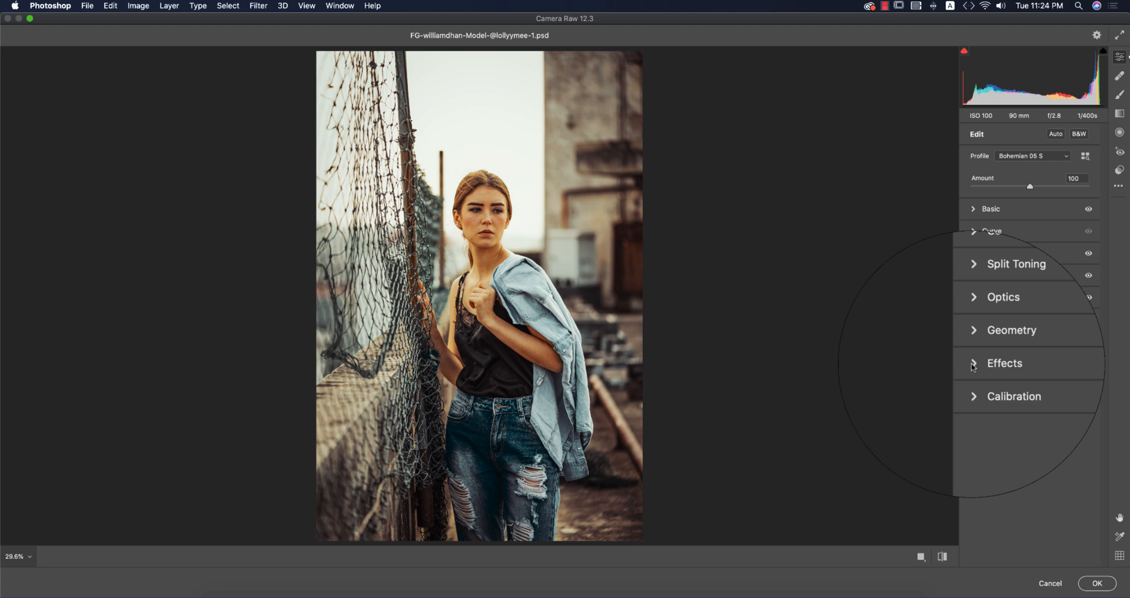
left_click(974, 386)
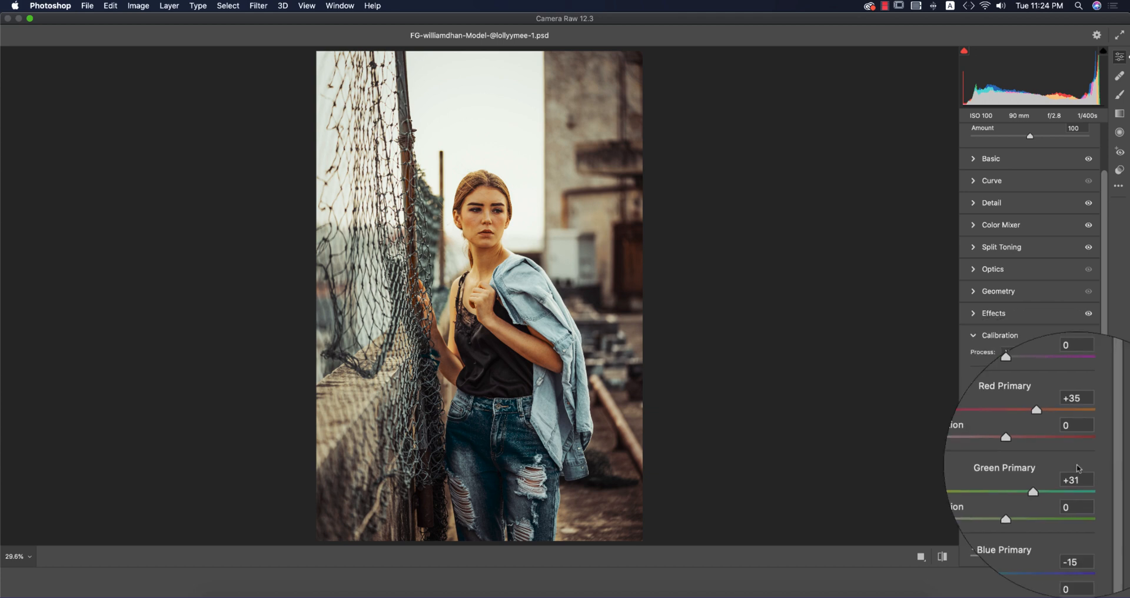
left_click(1085, 420)
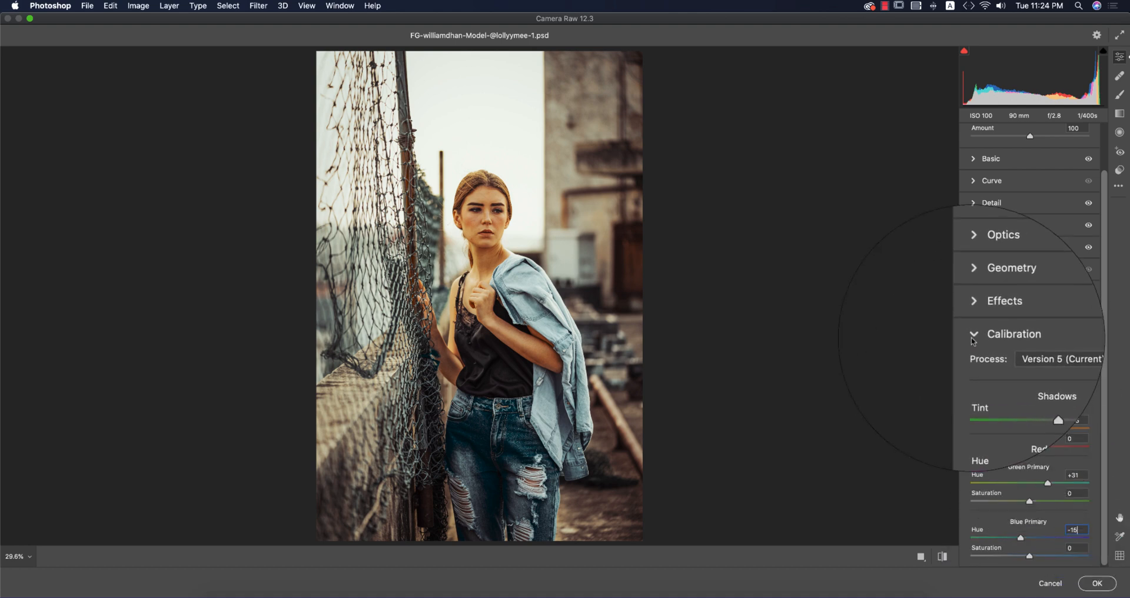
left_click(995, 336)
left_click(1087, 583)
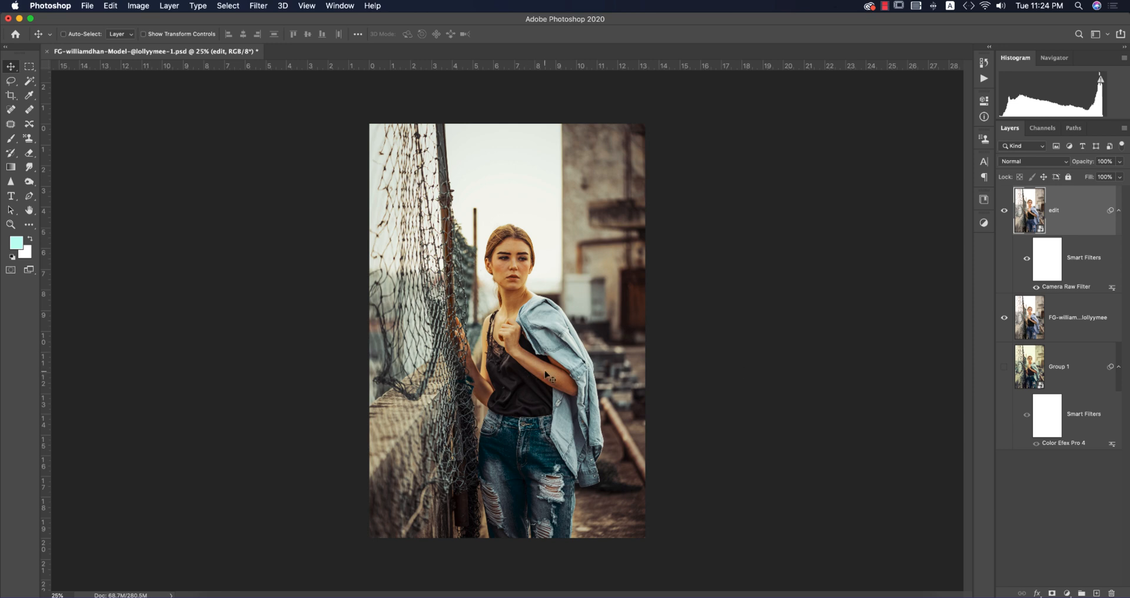
- Inspect the model's face for blemishes, open a second Camera Raw filter on the edit layer and activate its Heal tool
scroll(490, 286, "down", 2)
scroll(490, 285, "up", 5)
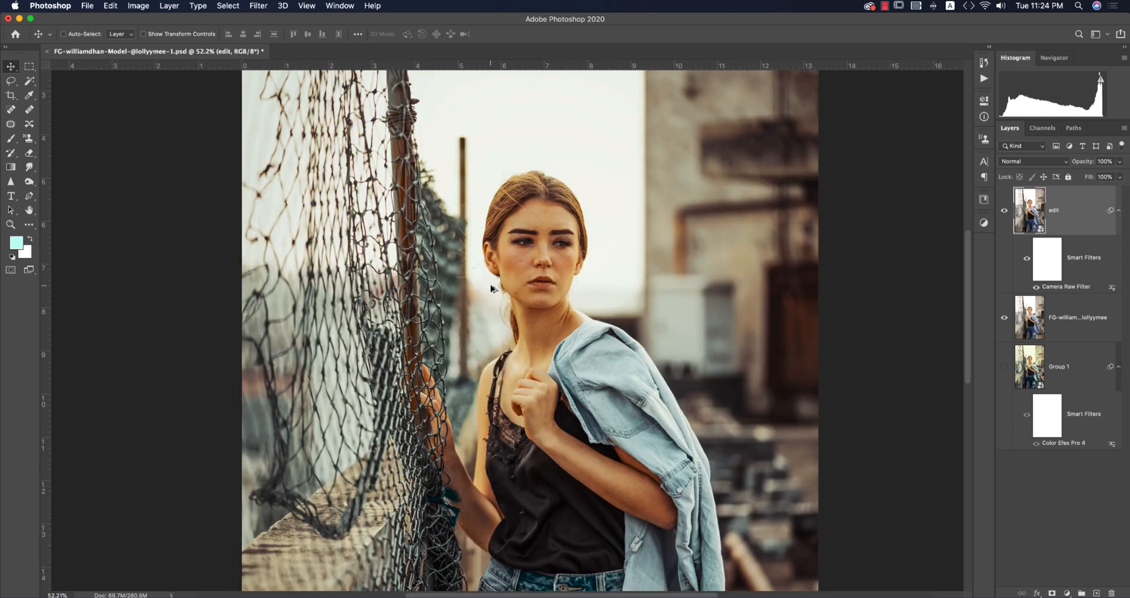
scroll(558, 318, "up", 2)
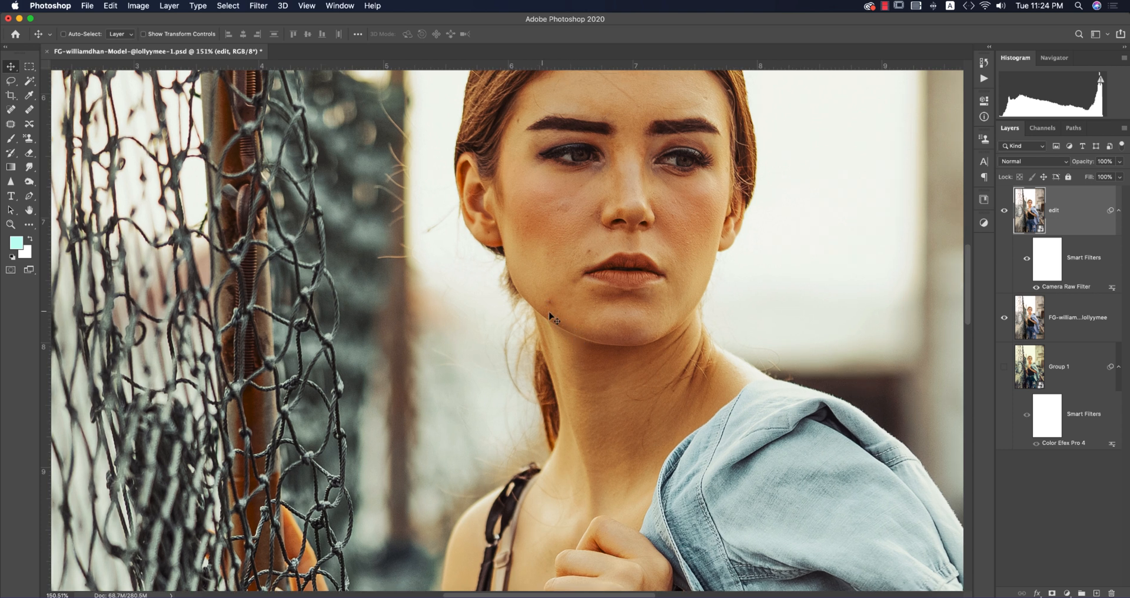
left_click(11, 110)
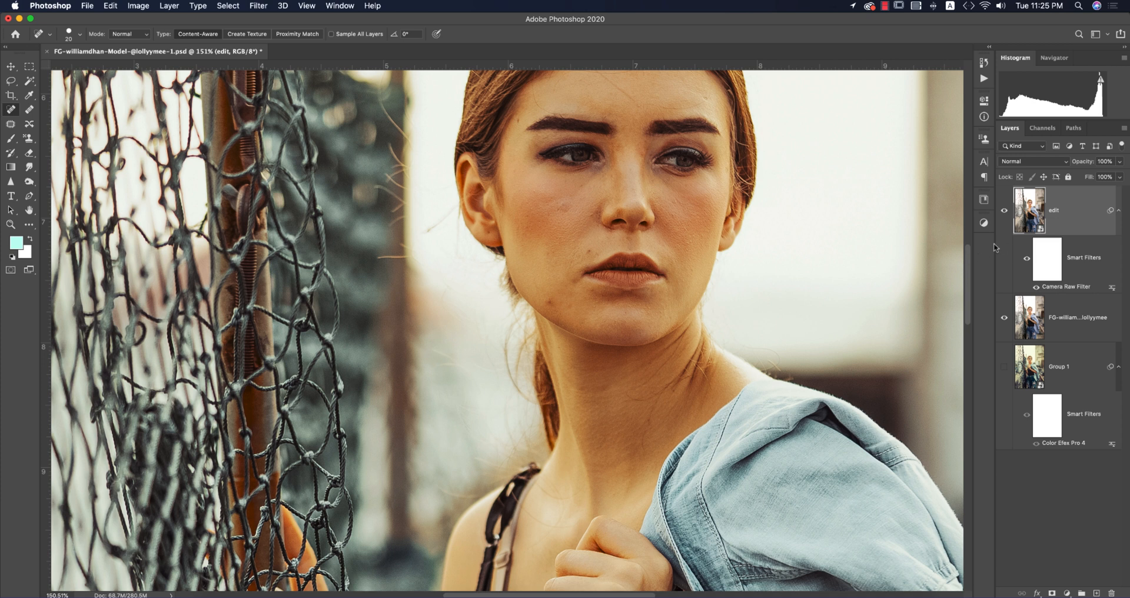
left_click(260, 7)
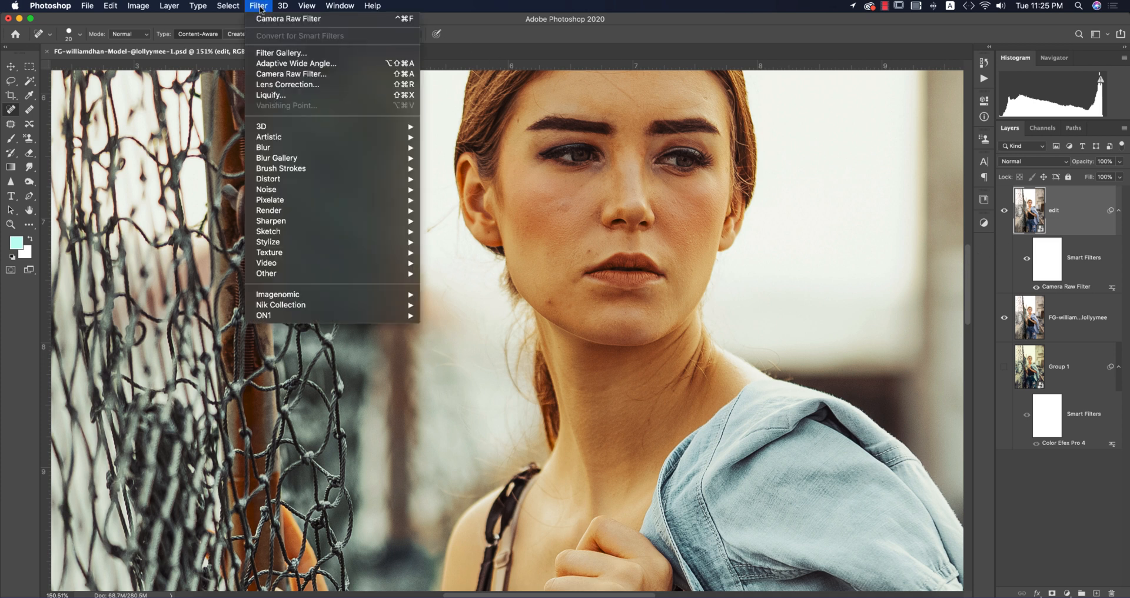
left_click(278, 75)
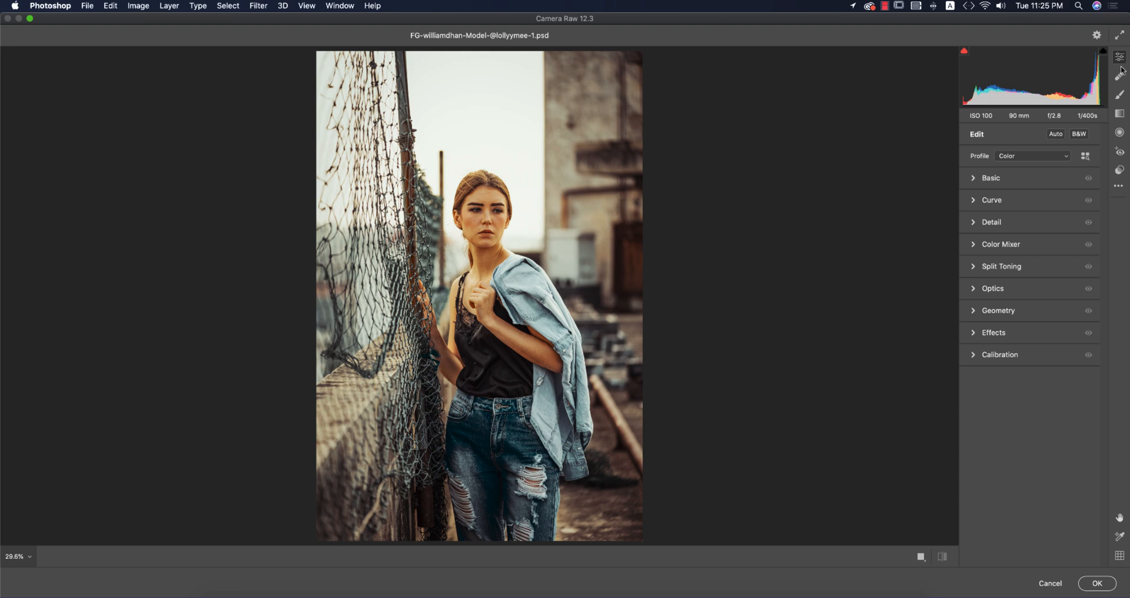
left_click(1119, 74)
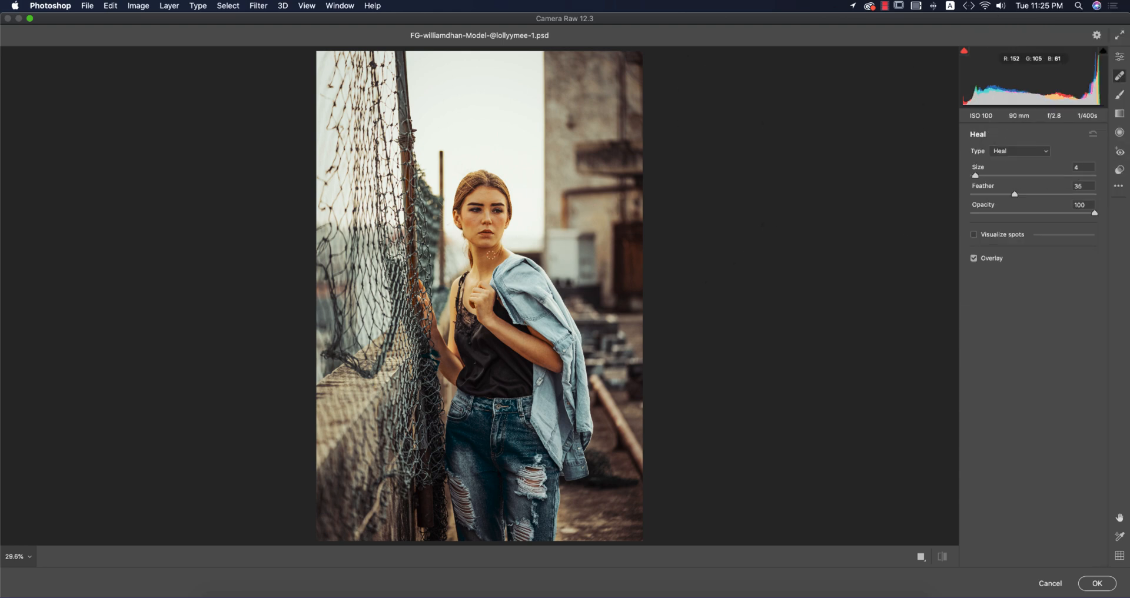
- Heal the small skin blemishes on the model's cheek, jaw, temple and beside the mouth with a size 4 spot
key("super+equal")
key("super+equal")
key("super+equal")
key("super+equal")
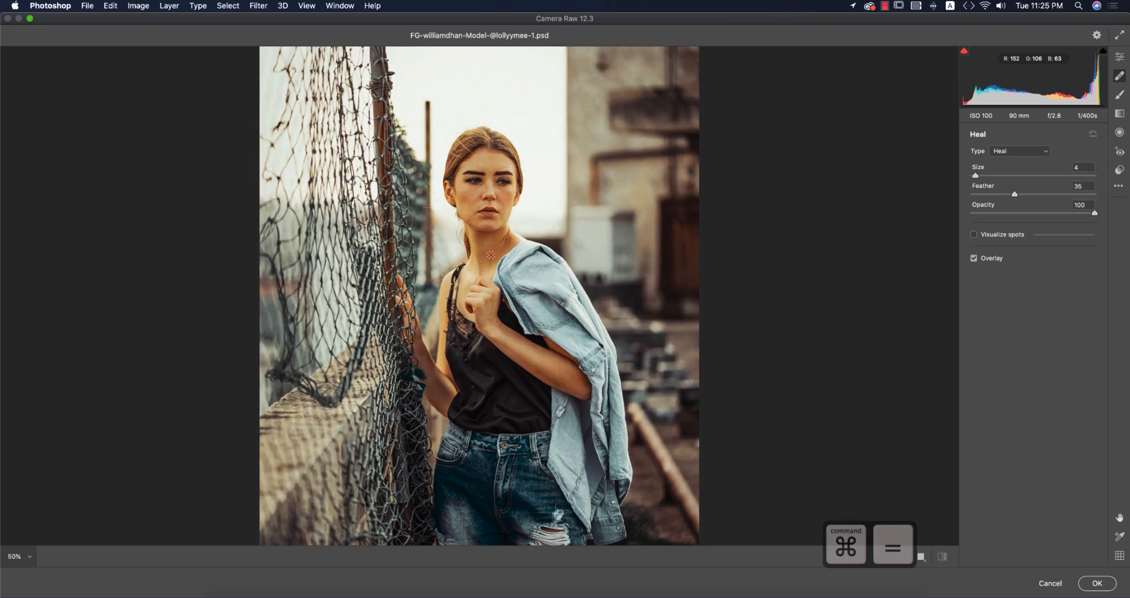
key("super+equal")
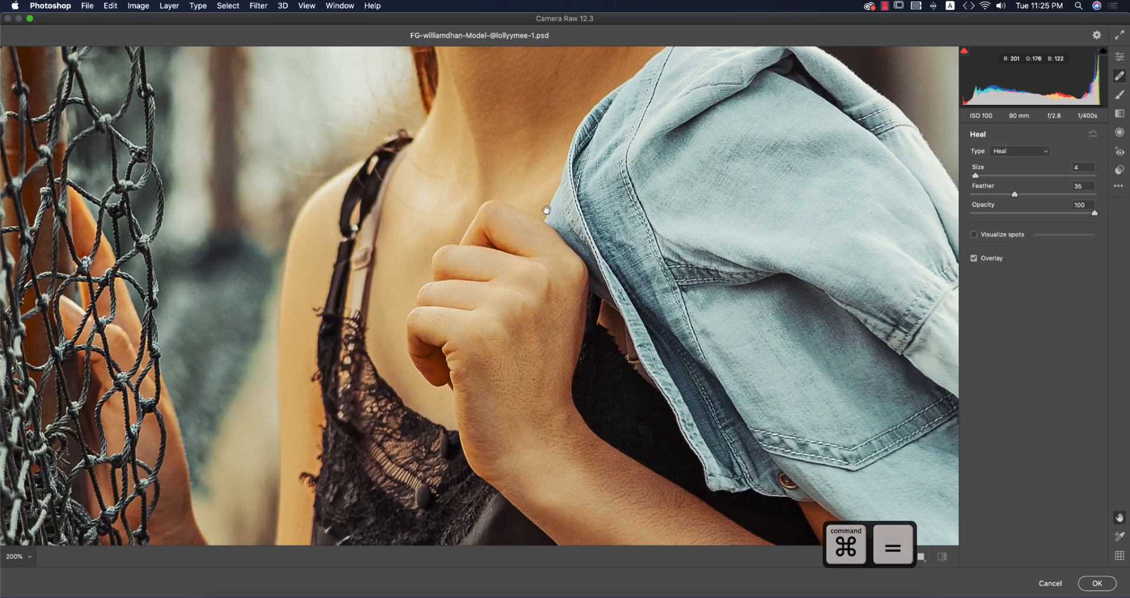
scroll(531, 368, "up", 10)
scroll(531, 365, "up", 5)
scroll(531, 364, "left", 2)
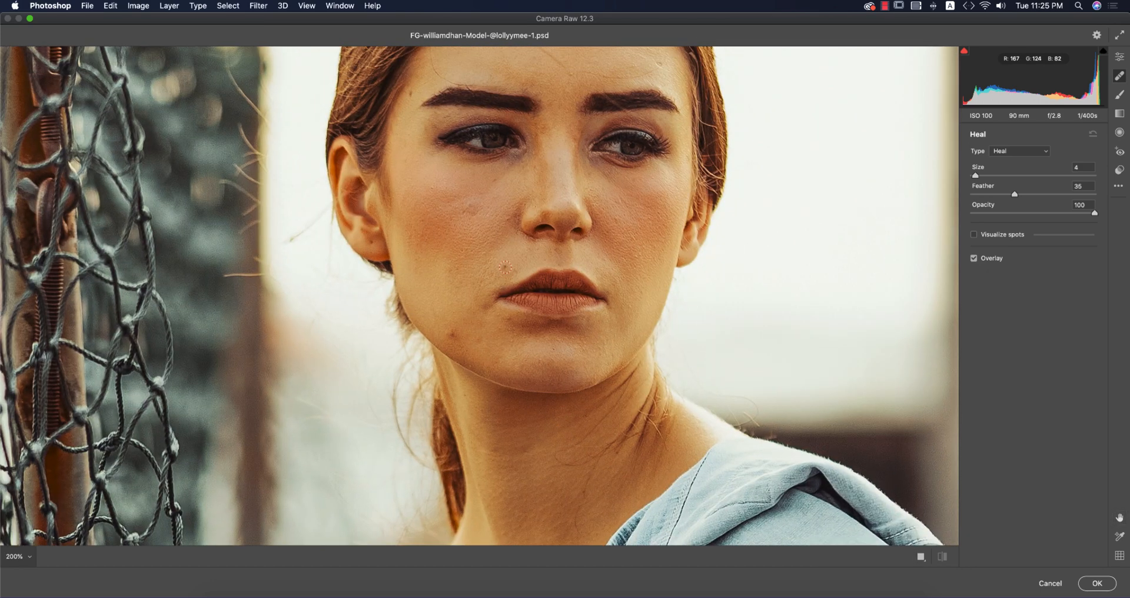
left_click(505, 267)
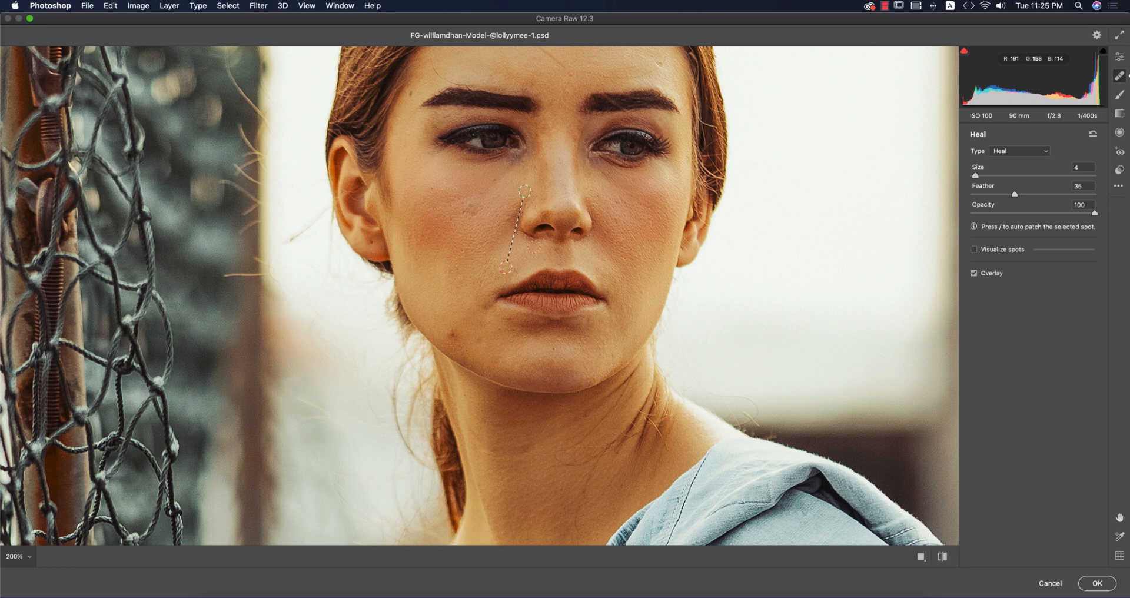
left_click(473, 206)
left_click(453, 336)
left_click(434, 185)
left_click(411, 93)
- Heal the remaining spots on the forehead and chin, and apply the Camera Raw filter with the whole photo in view
left_click_drag(615, 112, 572, 231)
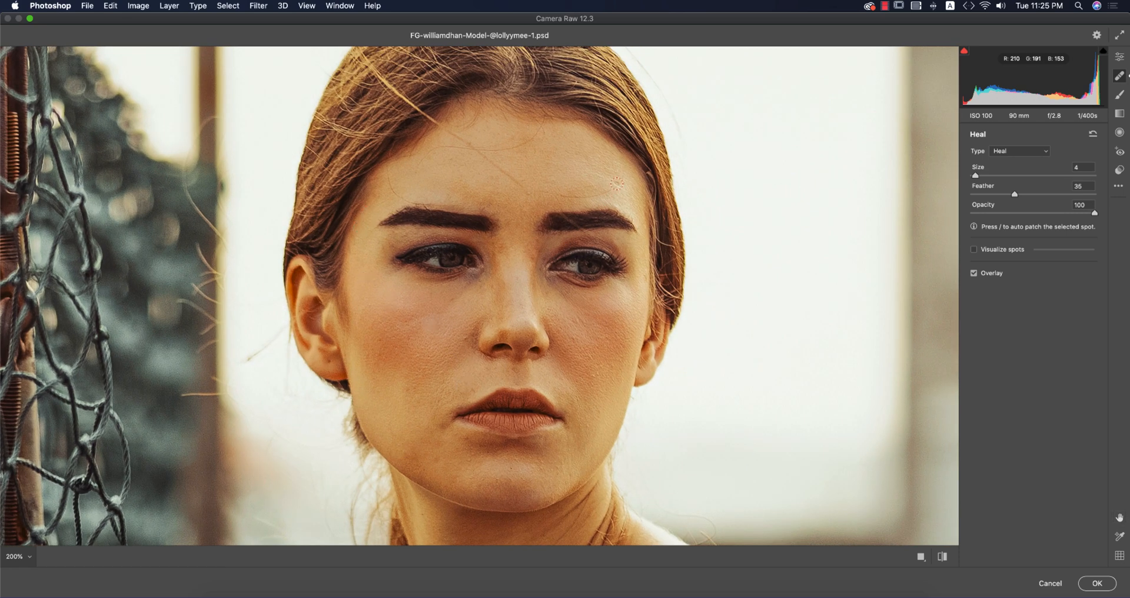
left_click(530, 192)
left_click(465, 439)
left_click(1097, 583)
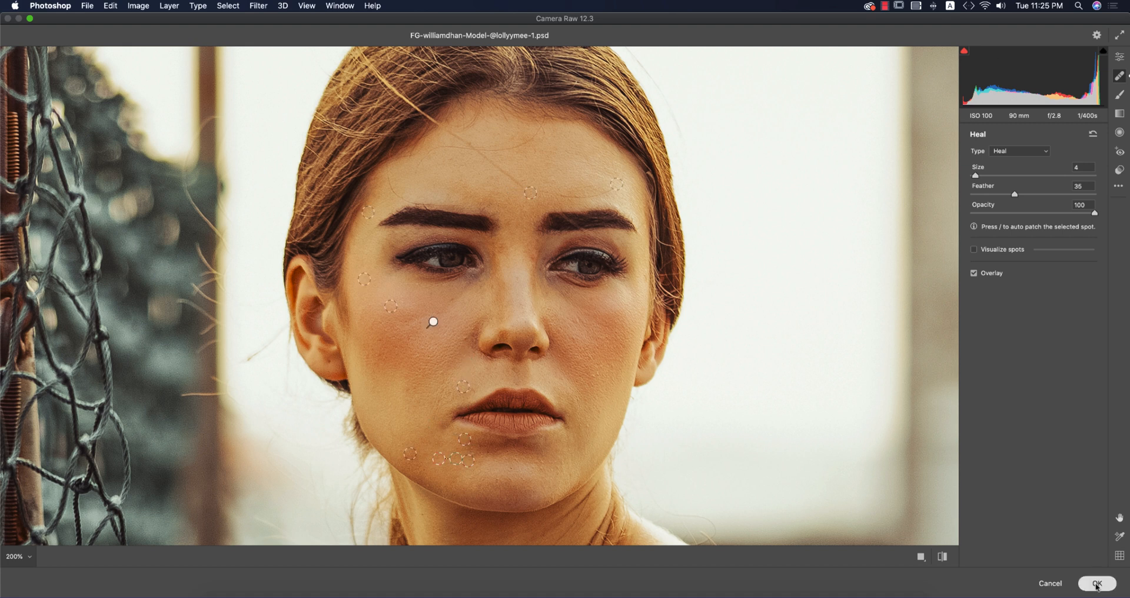
key("super+0")
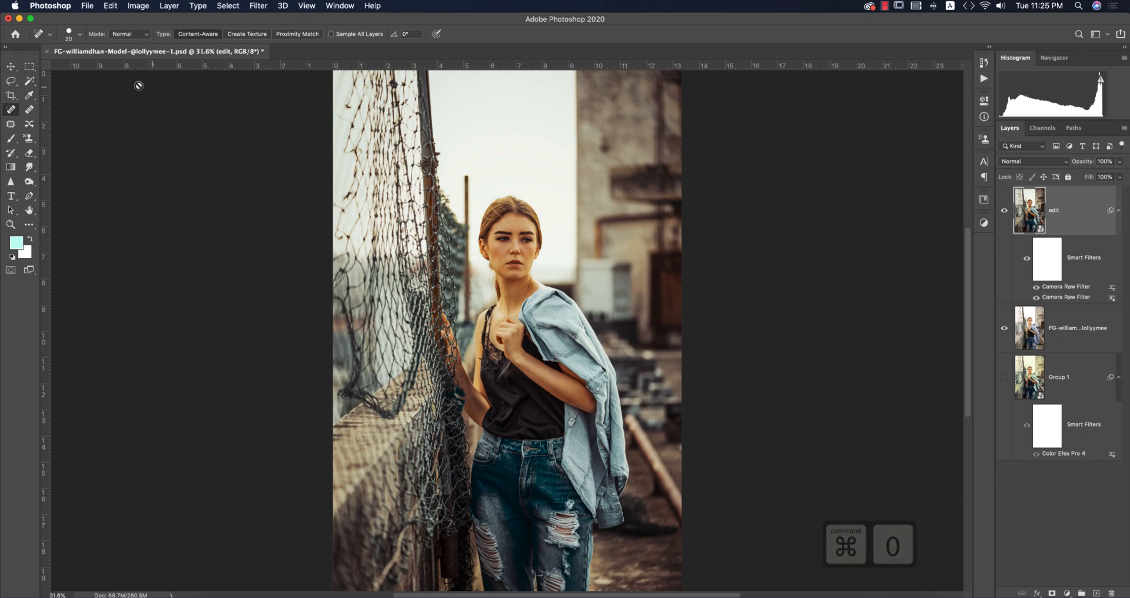
- Add a new layer above the edit layer and set the foreground to a light orange based on the model's skin tone
key("v")
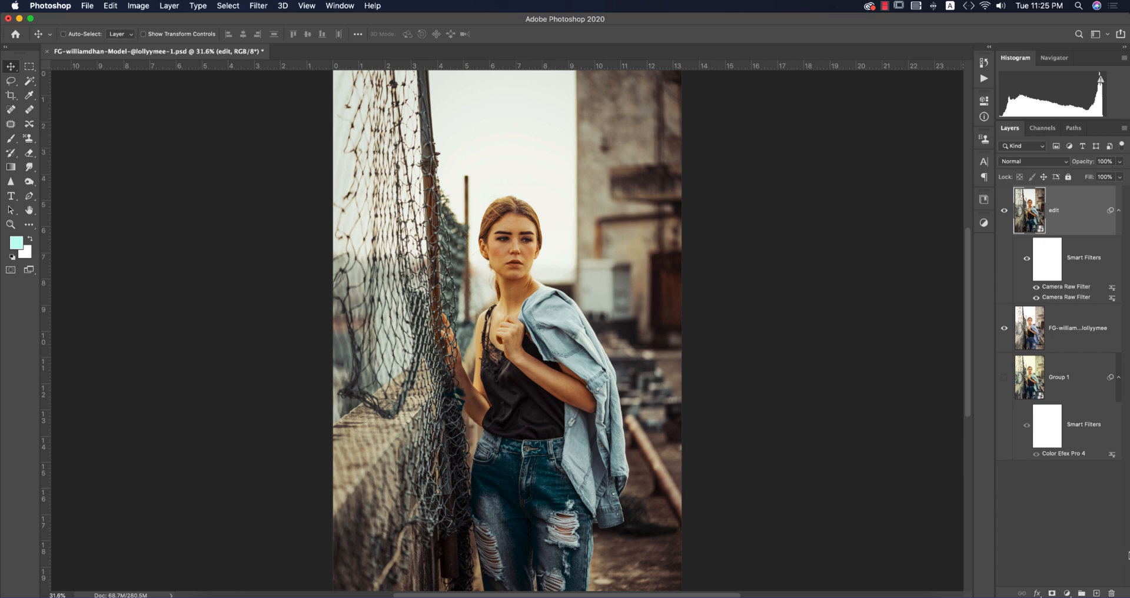
left_click(1096, 593)
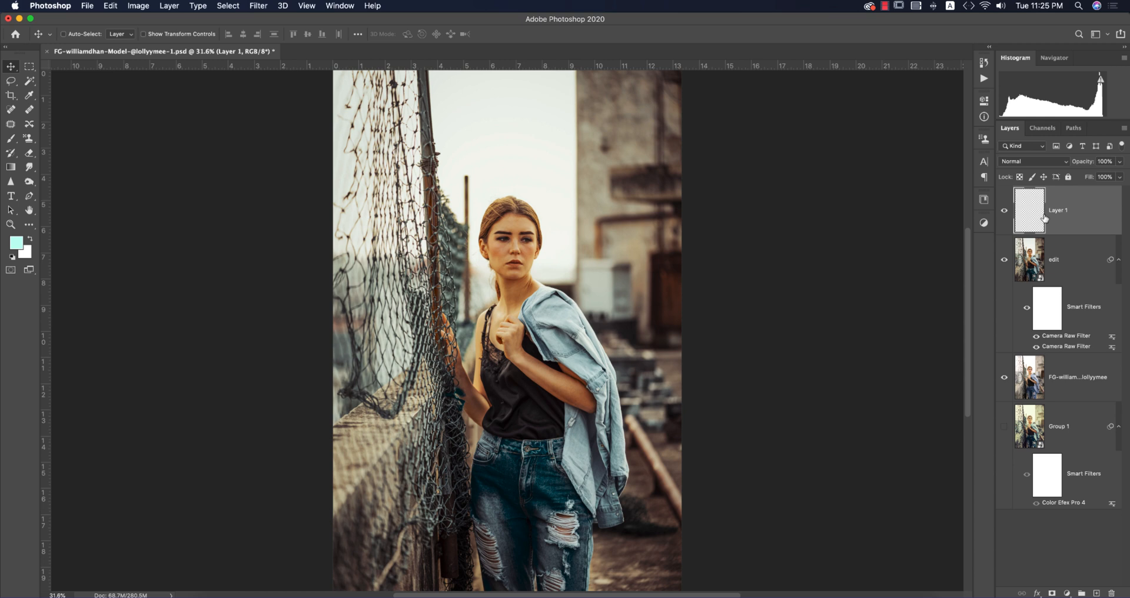
left_click(19, 244)
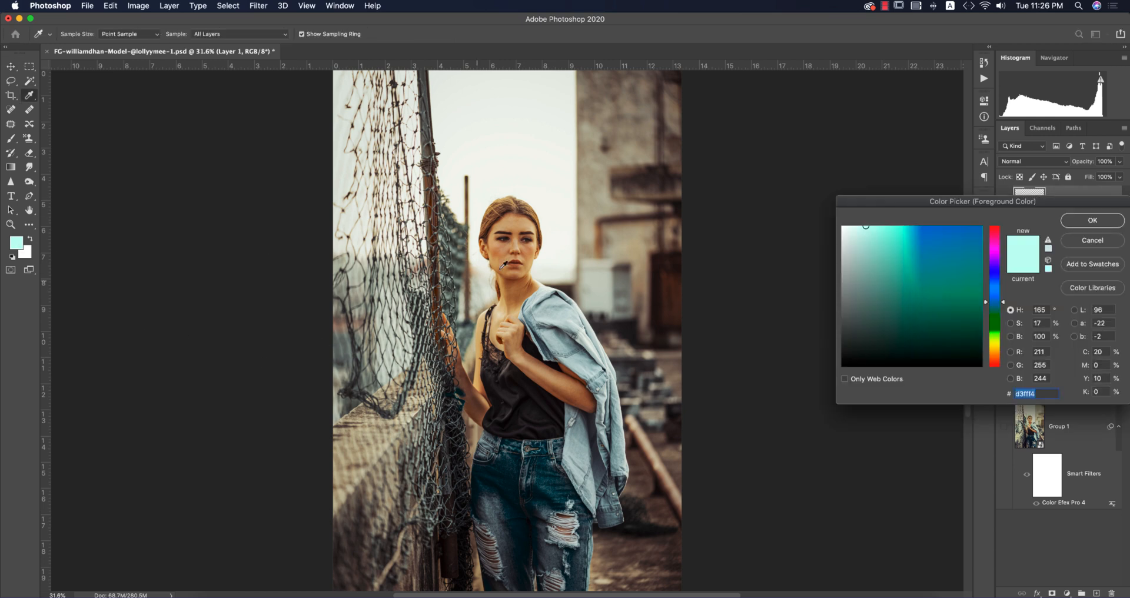
left_click(517, 223)
left_click_drag(891, 257, 891, 211)
left_click(1083, 221)
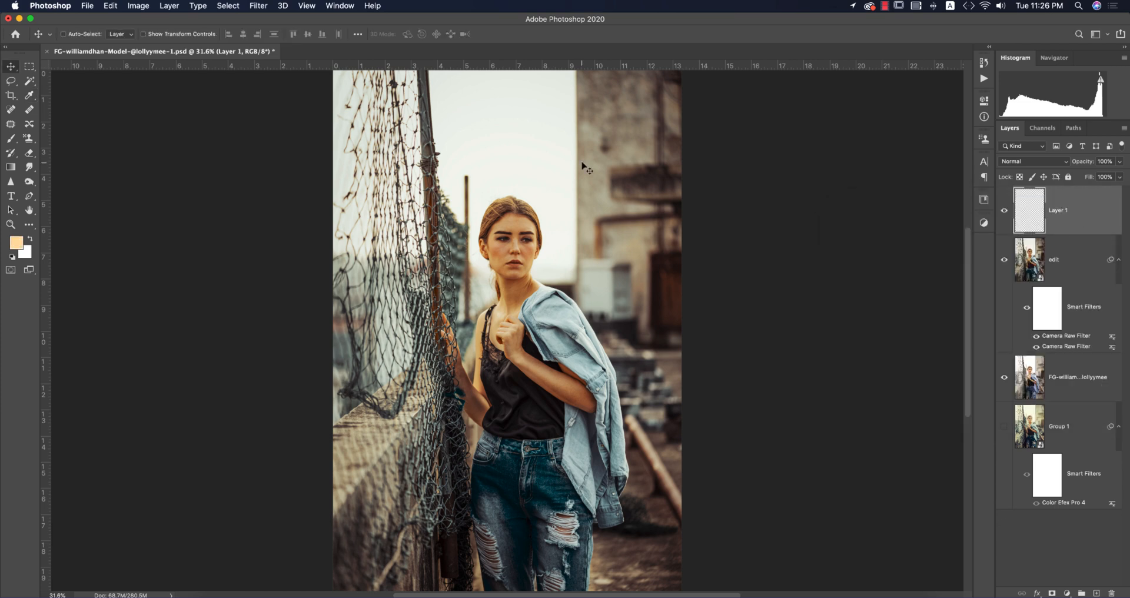
- Paint one dab on the background beside the model using a soft 121 px brush at 100% opacity and flow
left_click(12, 140)
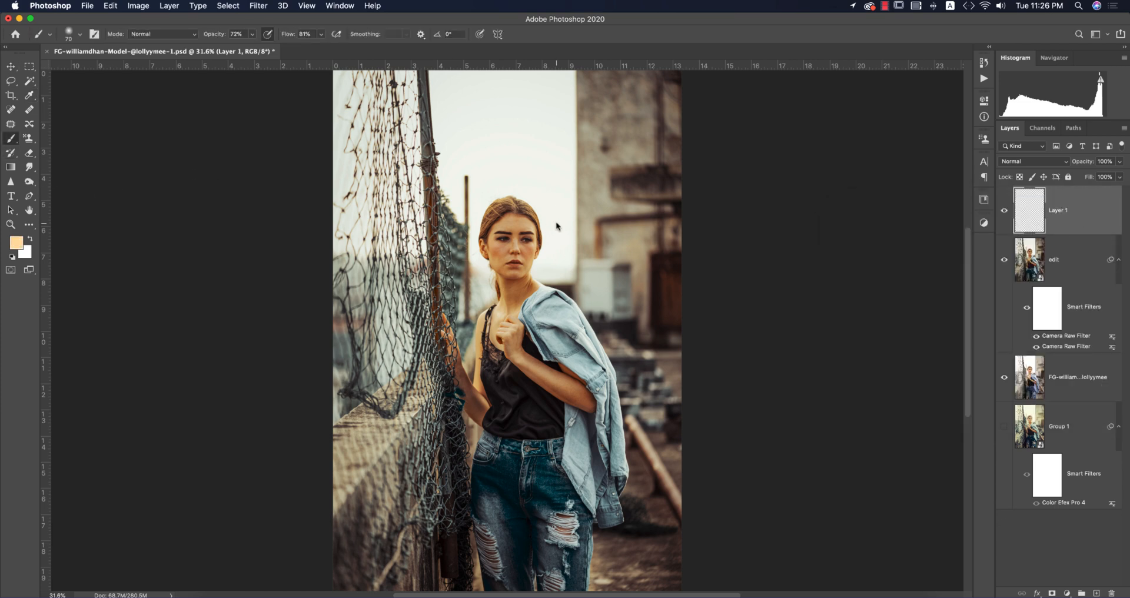
right_click(558, 227)
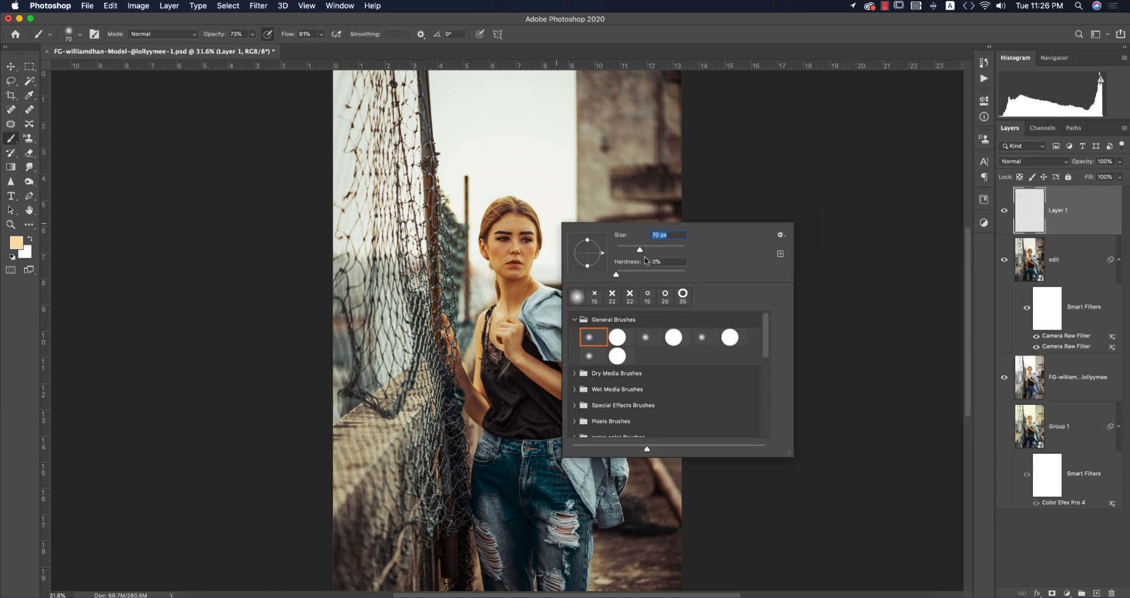
left_click_drag(641, 249, 654, 250)
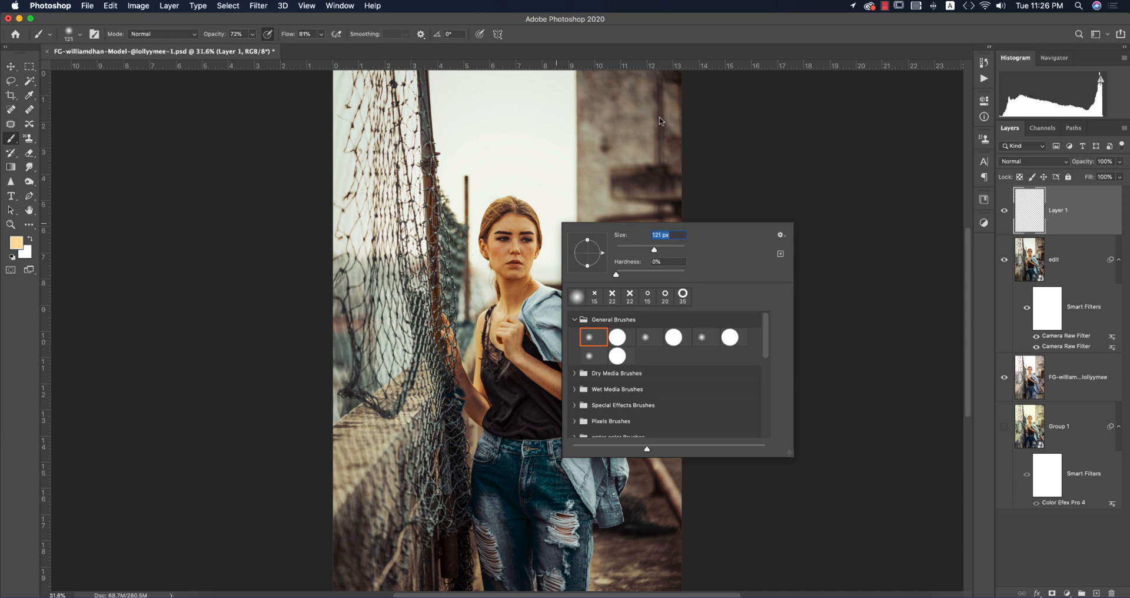
left_click(677, 42)
left_click_drag(215, 36, 318, 42)
left_click(609, 249)
- Scale the orange dab to about 3976% and shift it toward the photo's right edge as a large glow
key("ctrl+t")
mouse_move(619, 263)
left_mouse_down()
mouse_move(661, 284)
mouse_move(936, 562)
left_mouse_up()
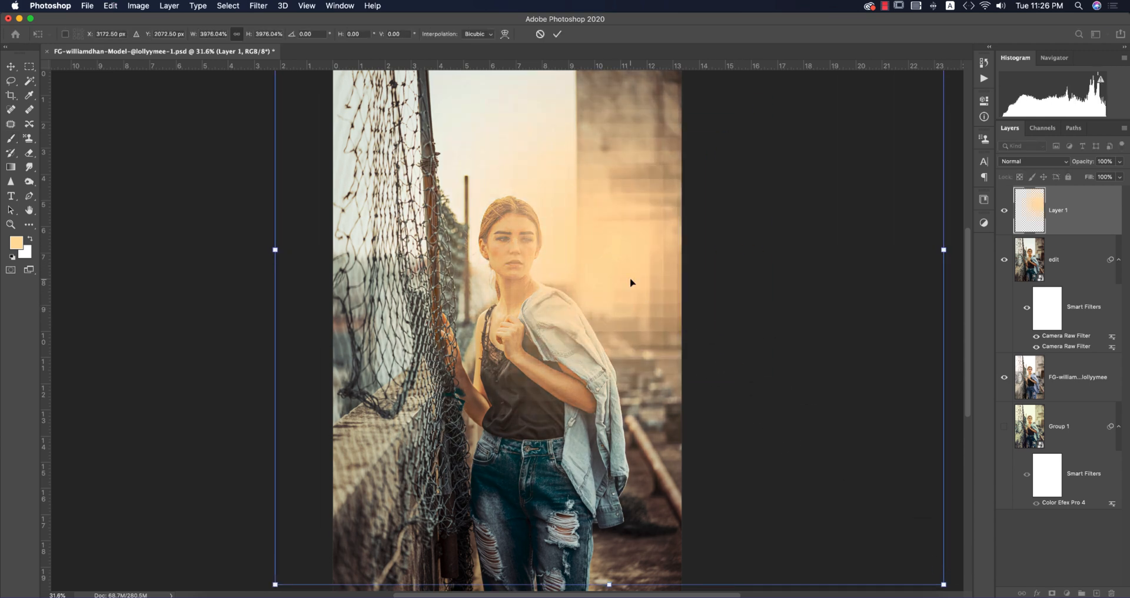
left_click_drag(630, 282, 678, 281)
left_click(557, 34)
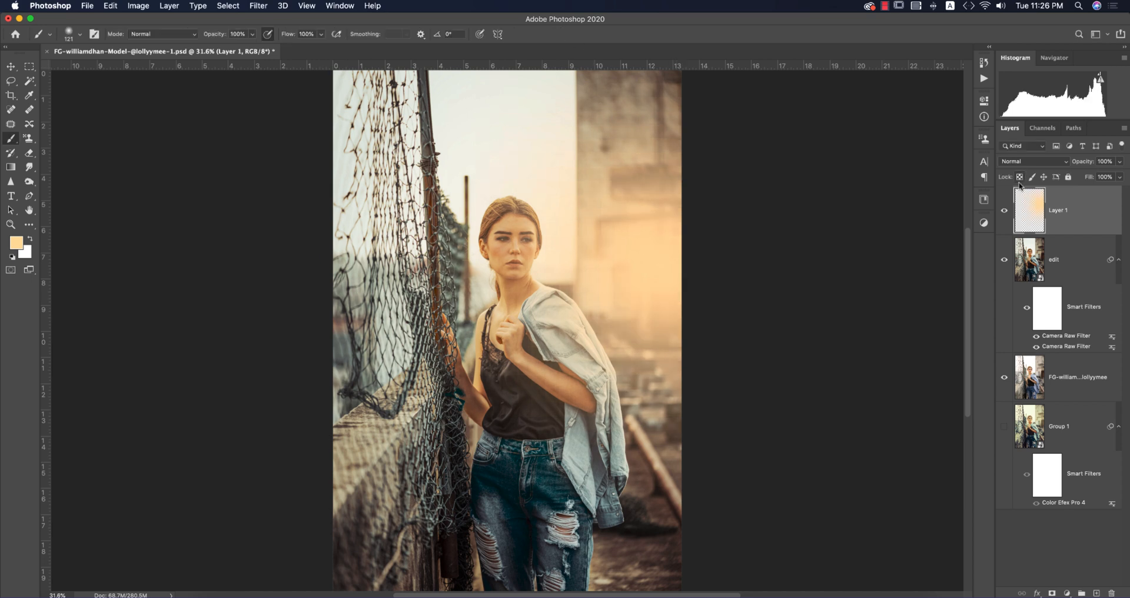
- Blend the glow layer in Screen mode, nudge it slightly further right and lower its opacity to 59%
left_click(1033, 162)
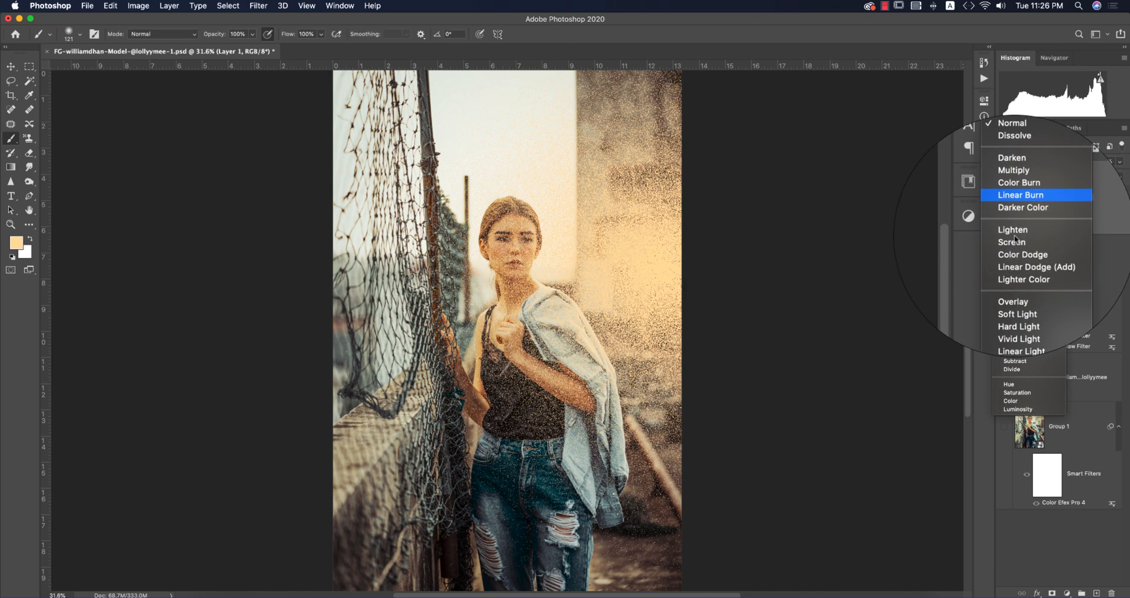
left_click(1015, 238)
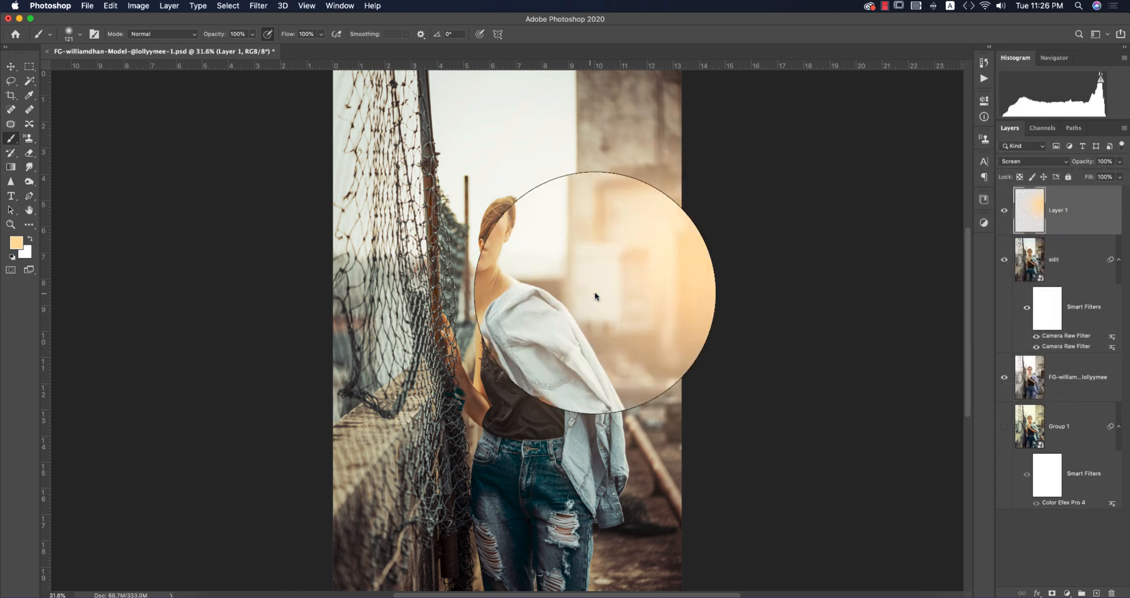
left_click(11, 66)
mouse_move(616, 258)
left_mouse_down()
mouse_move(618, 247)
mouse_move(633, 257)
left_mouse_up()
left_click_drag(1082, 163, 1064, 163)
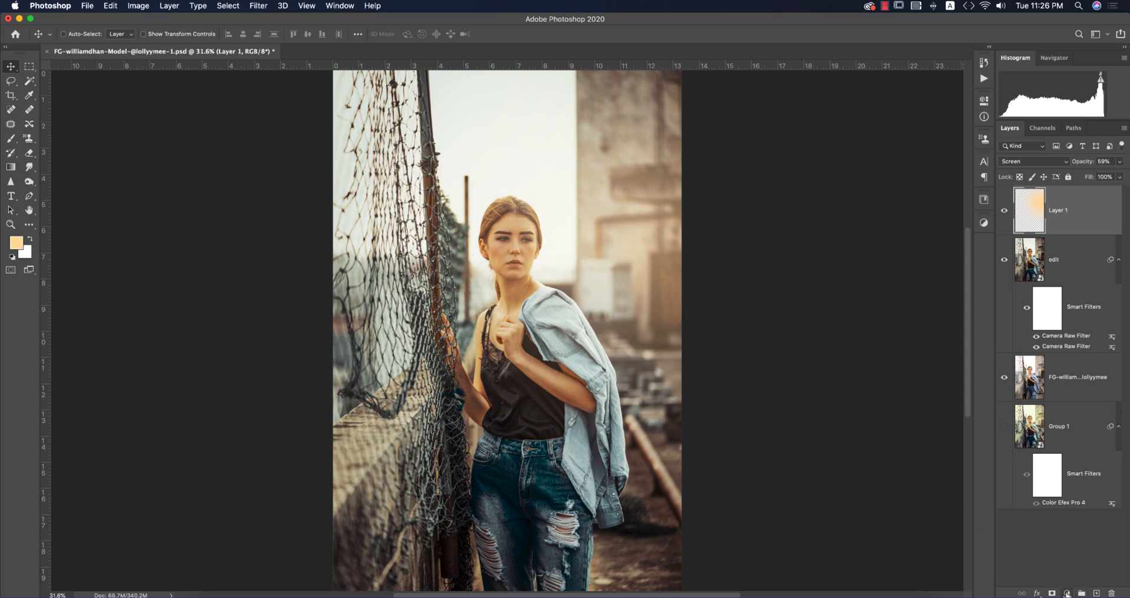
- Add a Levels adjustment layer above the glow with the midtone value set to 0.92
left_click(1067, 593)
left_click(1059, 432)
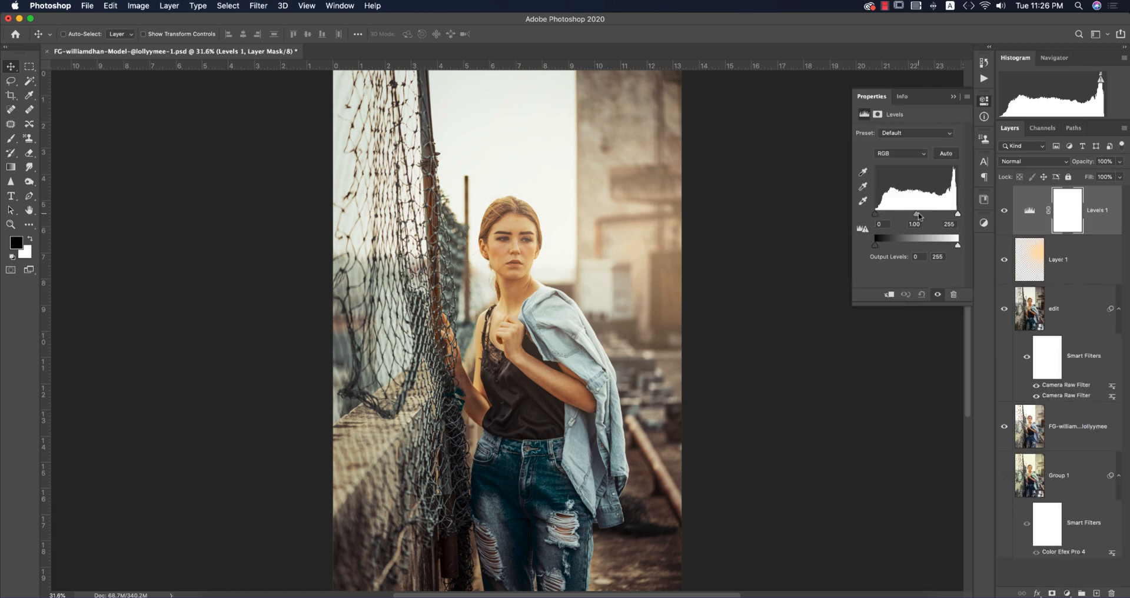
left_click_drag(917, 215, 919, 215)
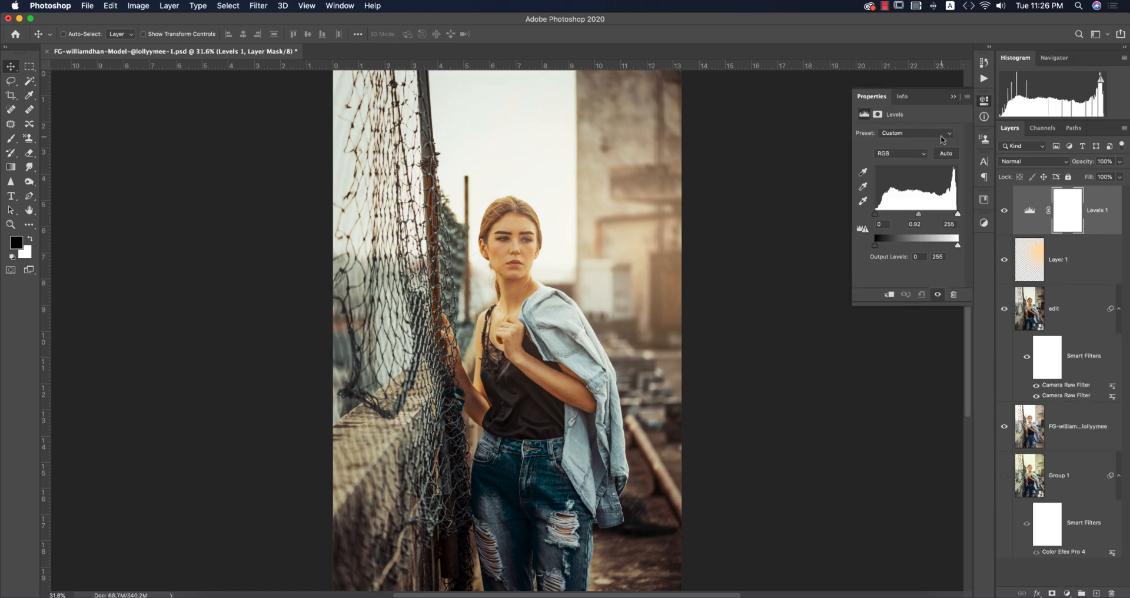
left_click(954, 97)
- Group all layers from the Levels adjustment down to the original portrait layer, leaving Group 1 out
left_click(1077, 427)
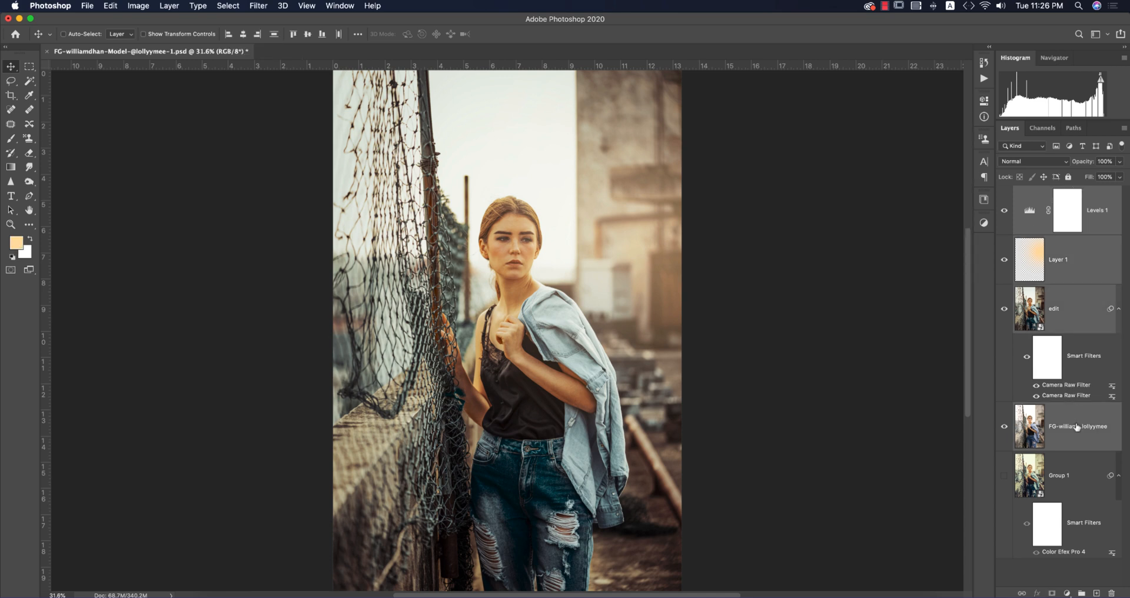
right_click(1077, 427)
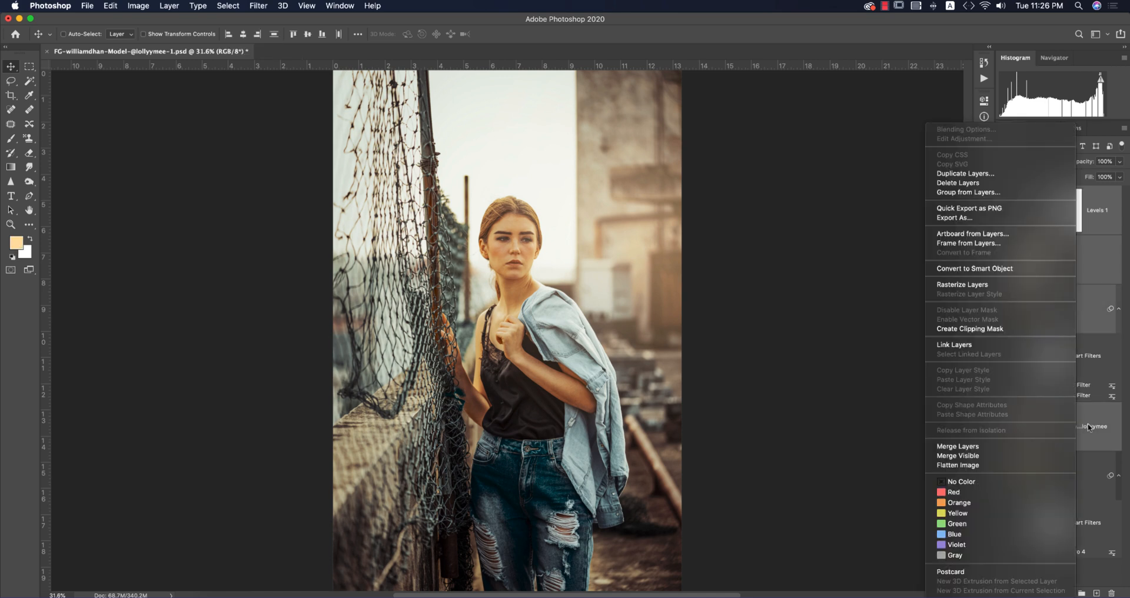
left_click(1088, 428)
key("super+g")
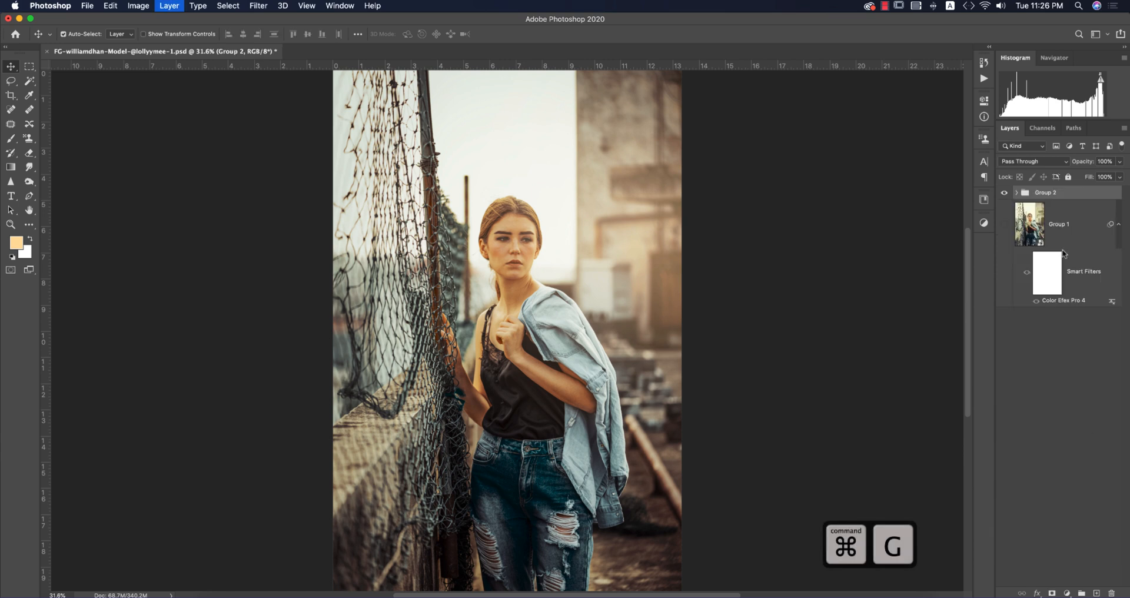
- Convert Group 2 to a smart object and open it in the Color Efex Pro 4 filter
right_click(1059, 192)
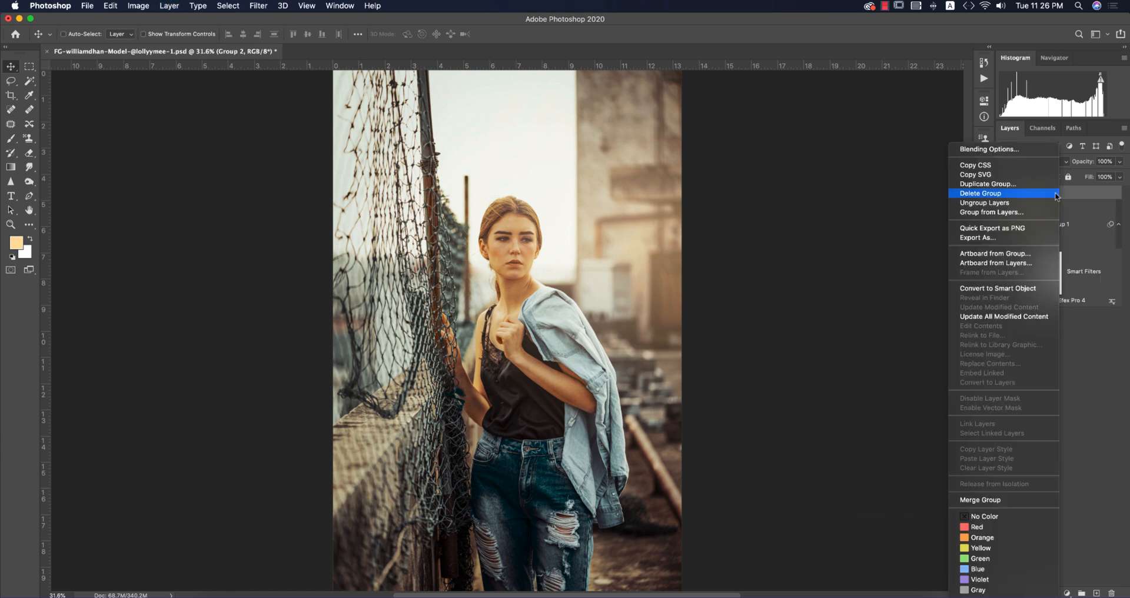
left_click(974, 238)
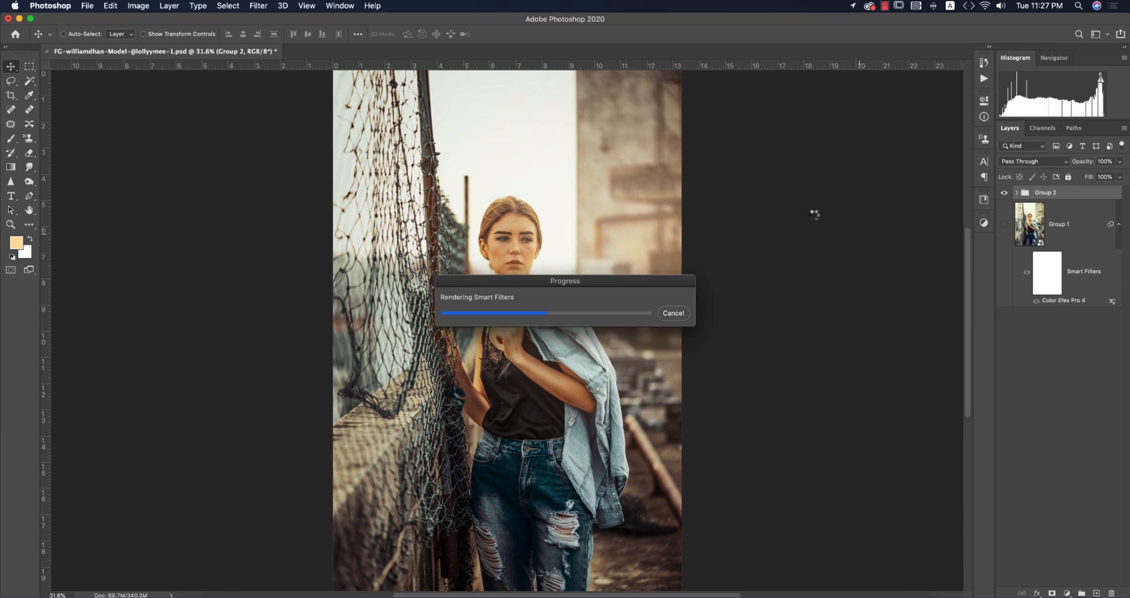
left_click(258, 5)
mouse_move(381, 308)
left_click(453, 315)
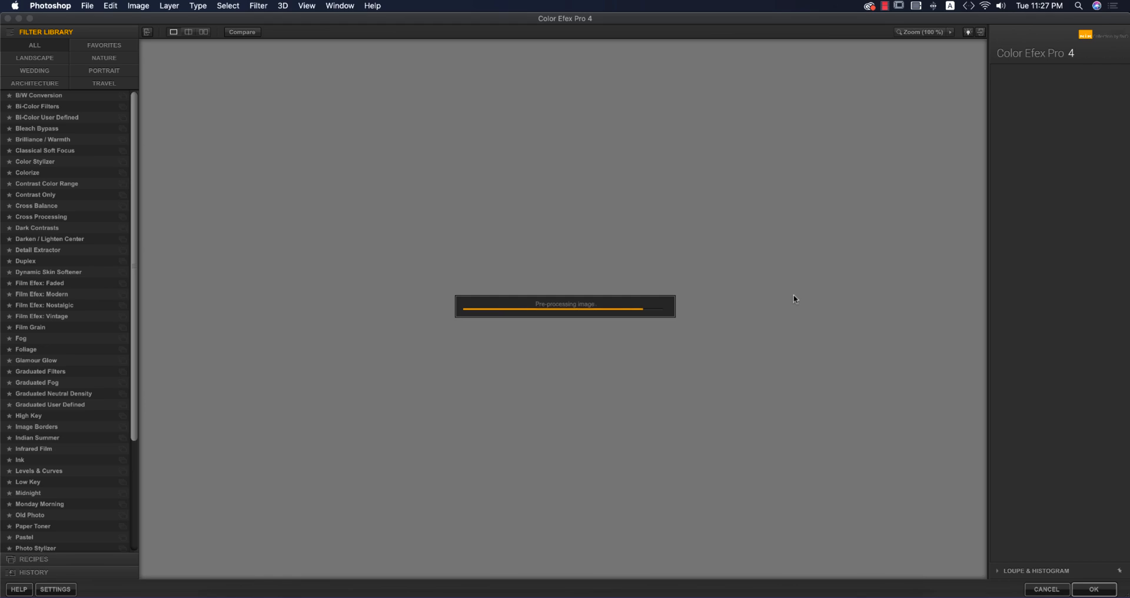
left_click(653, 346)
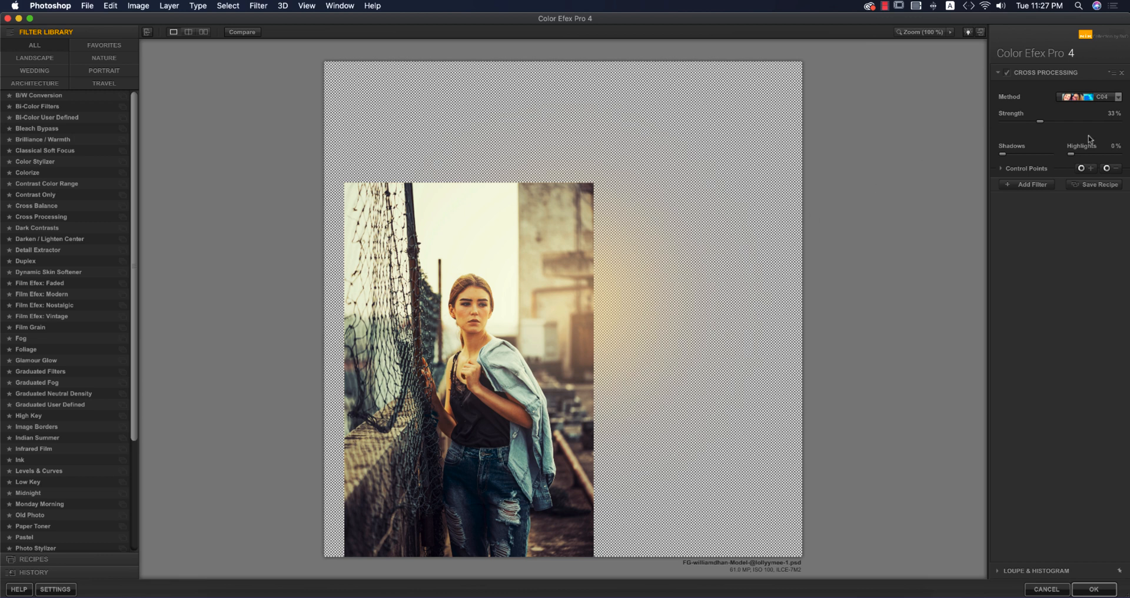
- Apply the Cross Processing filter to the image using the E6 to C41 method T01
left_click(1088, 97)
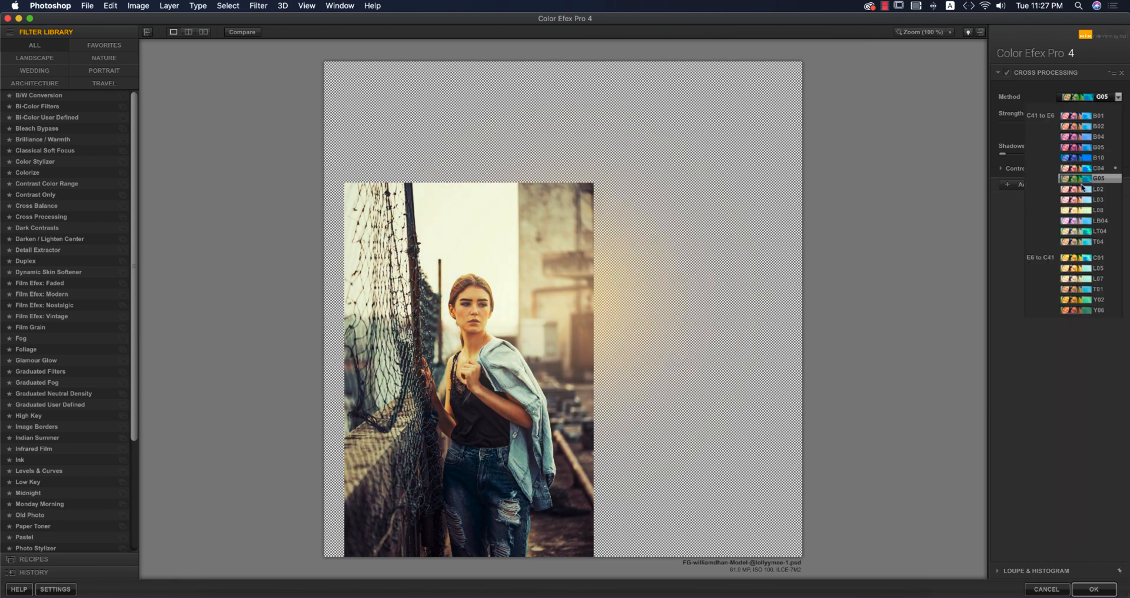
left_click(33, 216)
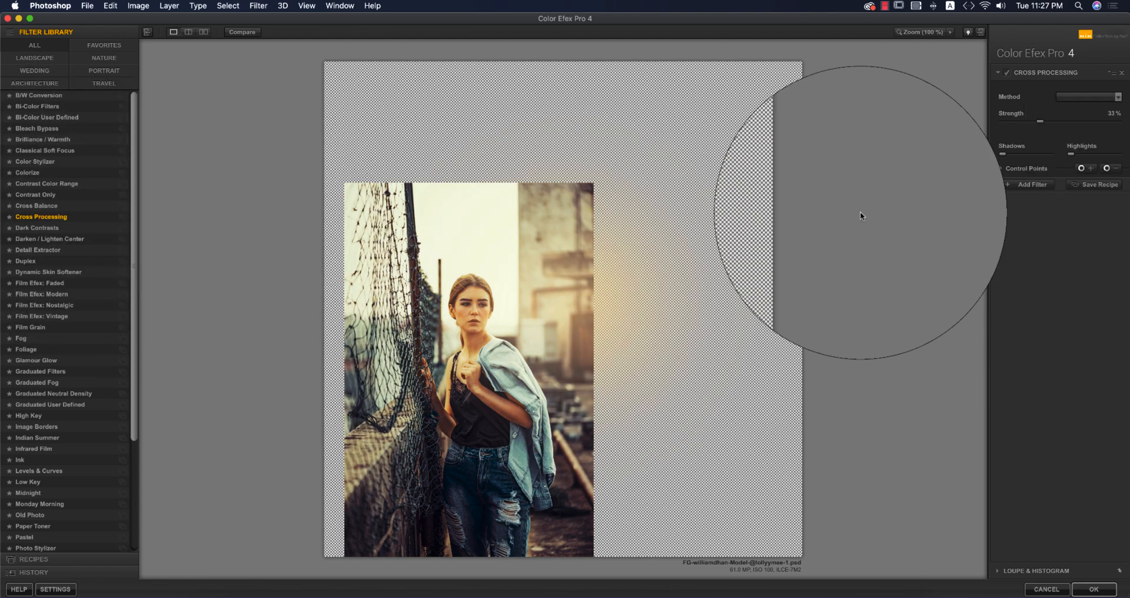
left_click(1089, 97)
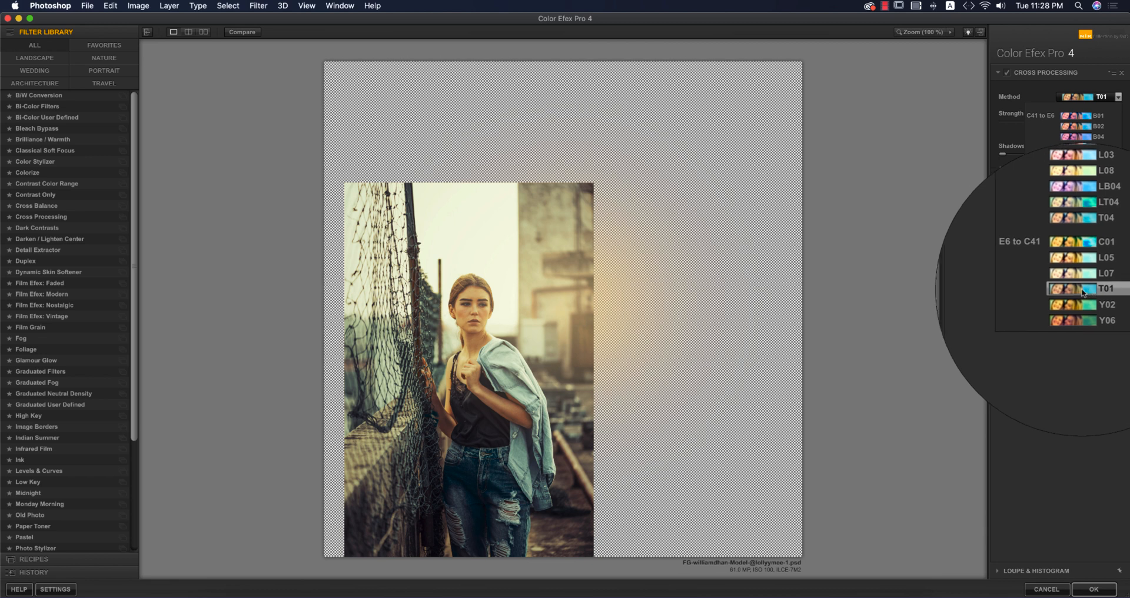
left_click(1087, 289)
left_click(1092, 589)
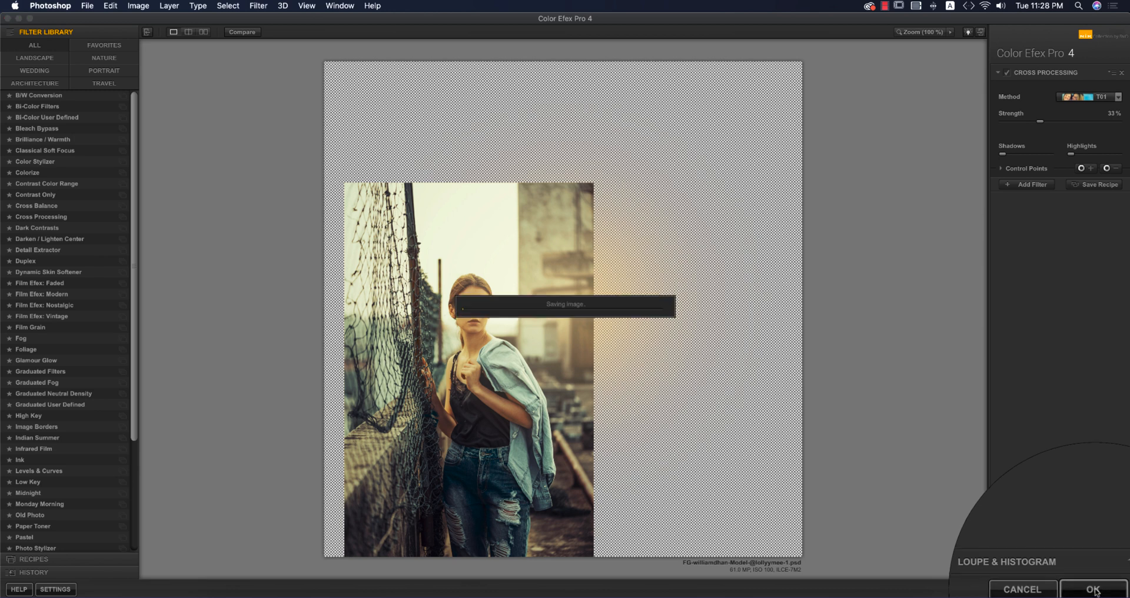